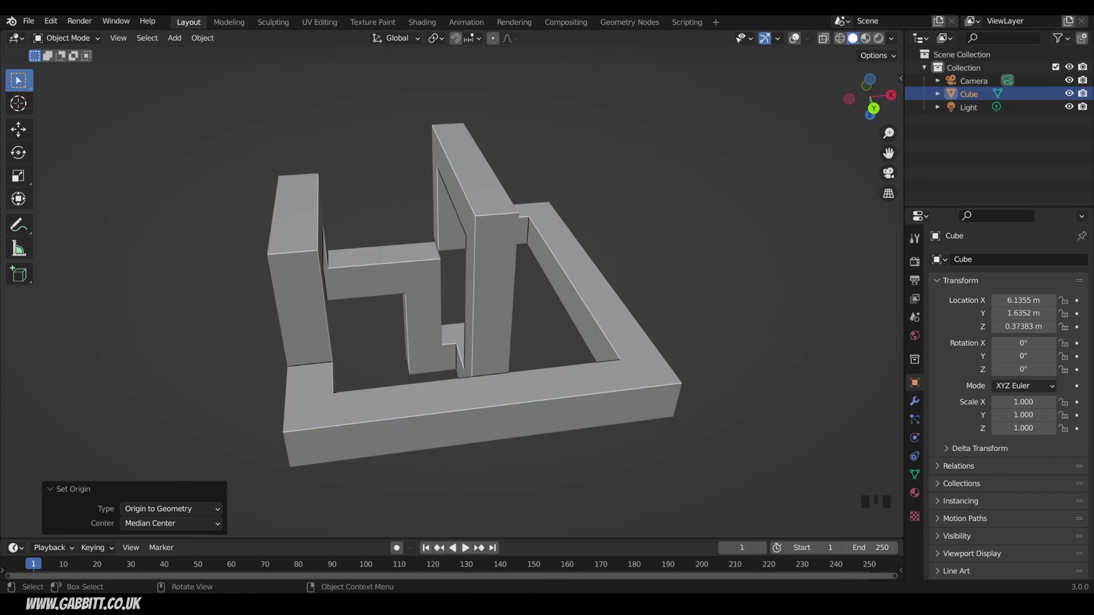
Orbit around the finished beam example before starting over in a fresh General scene.
middle_drag(516, 302, 629, 424)
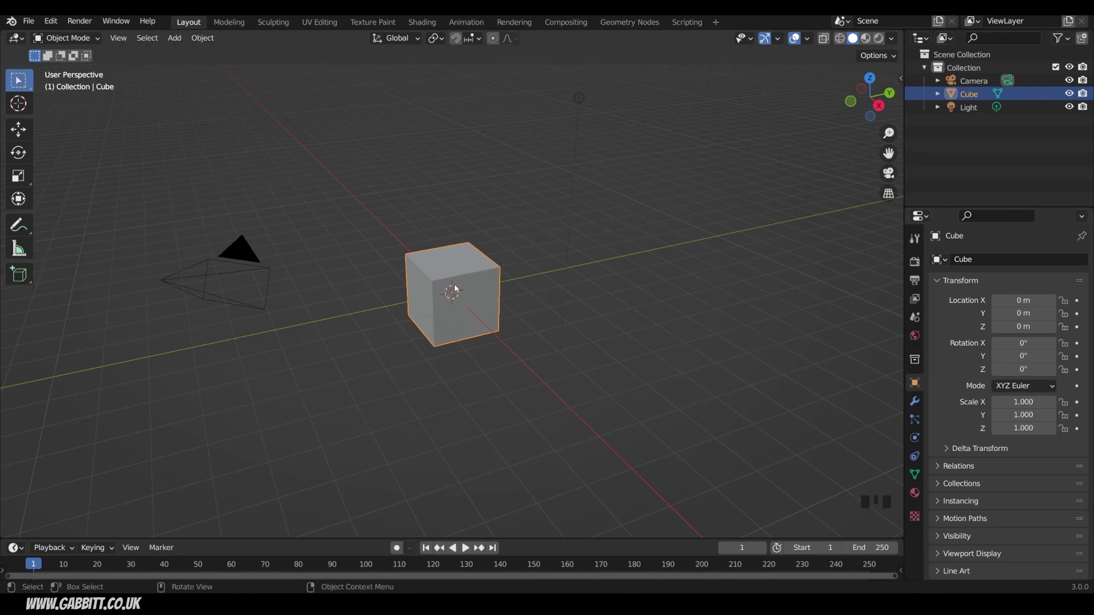
In Edit Mode with face select, select the cube's end face and view it from the front.
key(Tab)
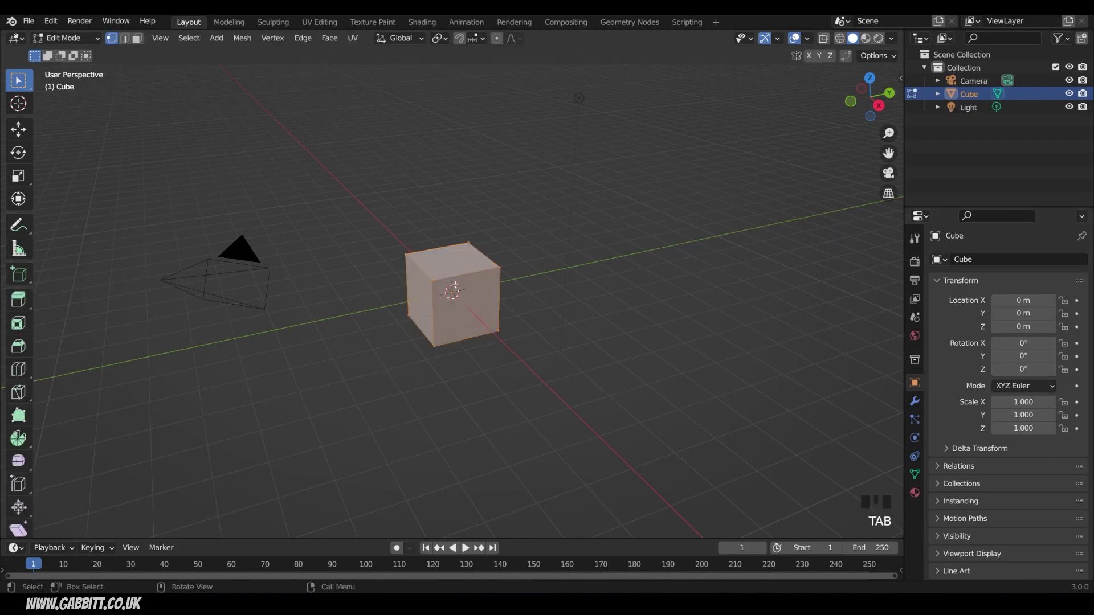
click(64, 37)
key(ctrl+z)
key(3)
click(473, 308)
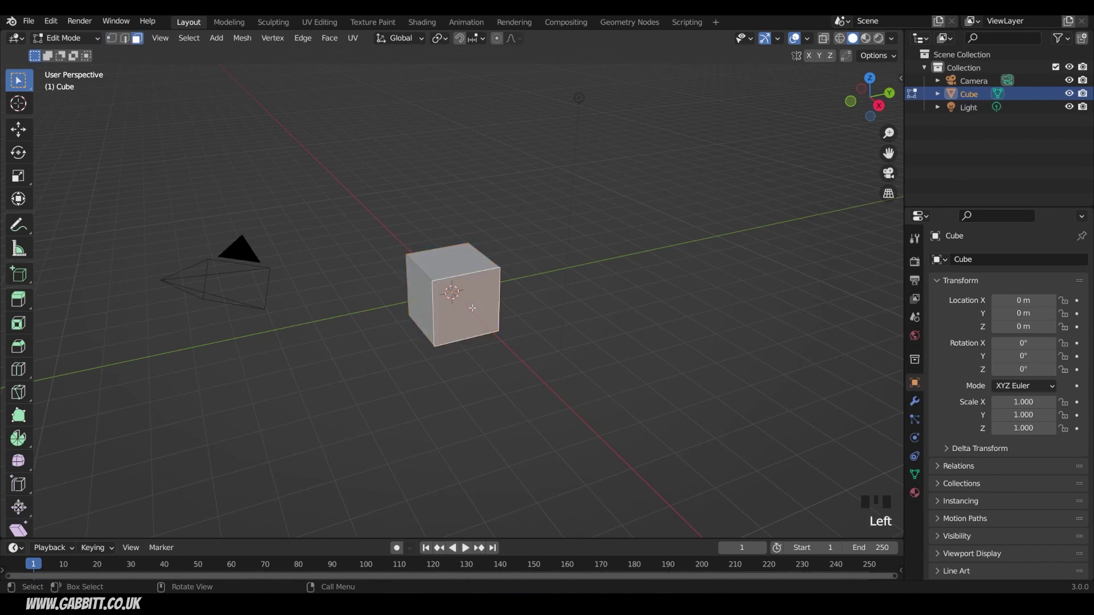
key(KP_1)
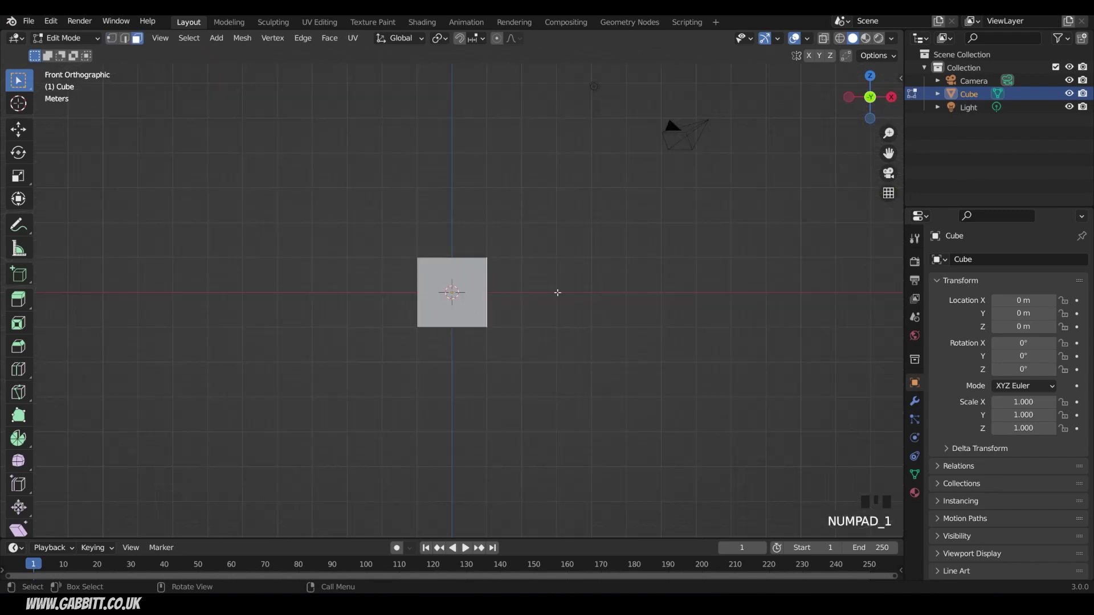
Stretch the cube along X into a bar, tilt its end face and extrude it straight up.
key(g)
key(x)
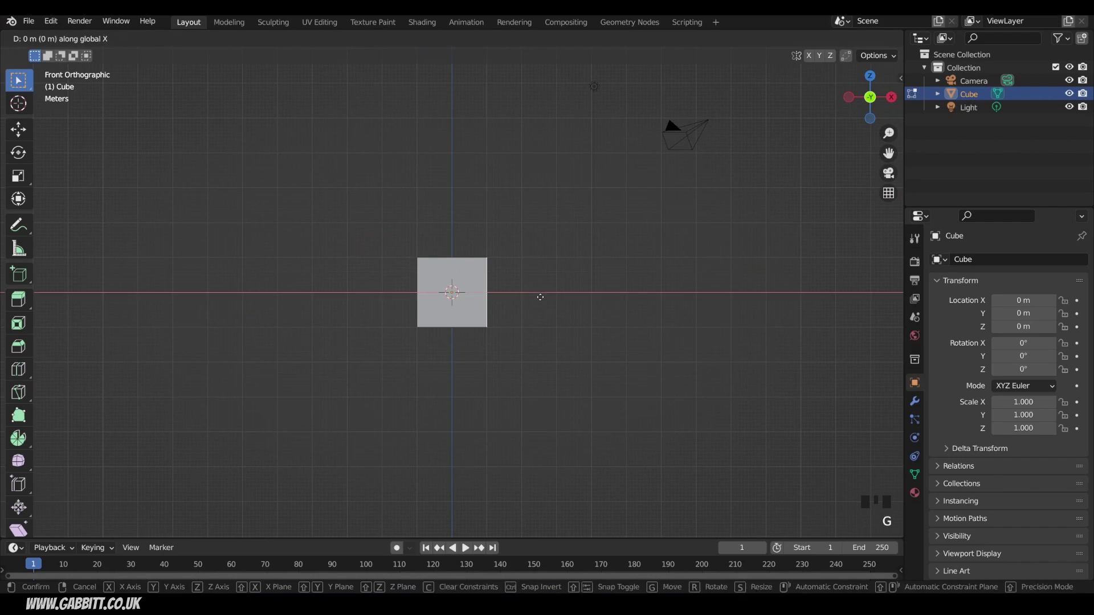
click(714, 296)
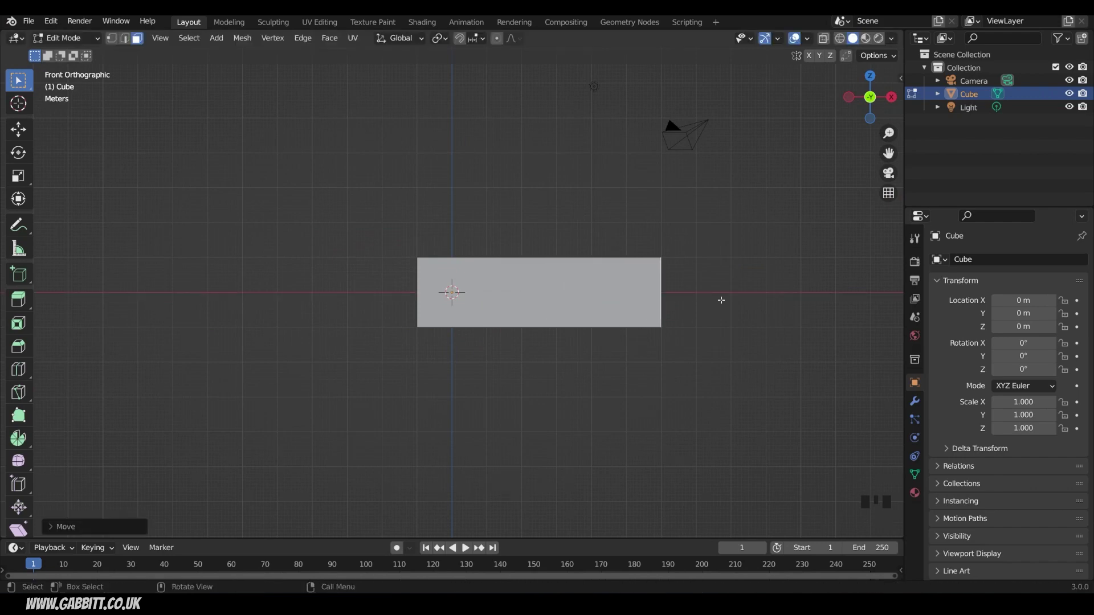
key(r)
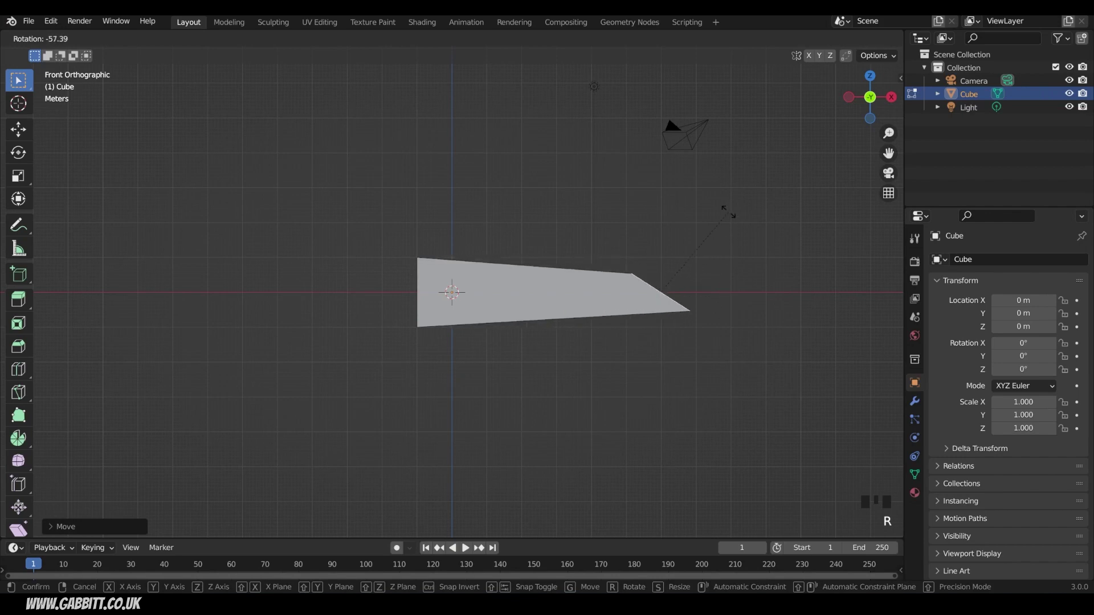
click(728, 211)
key(e)
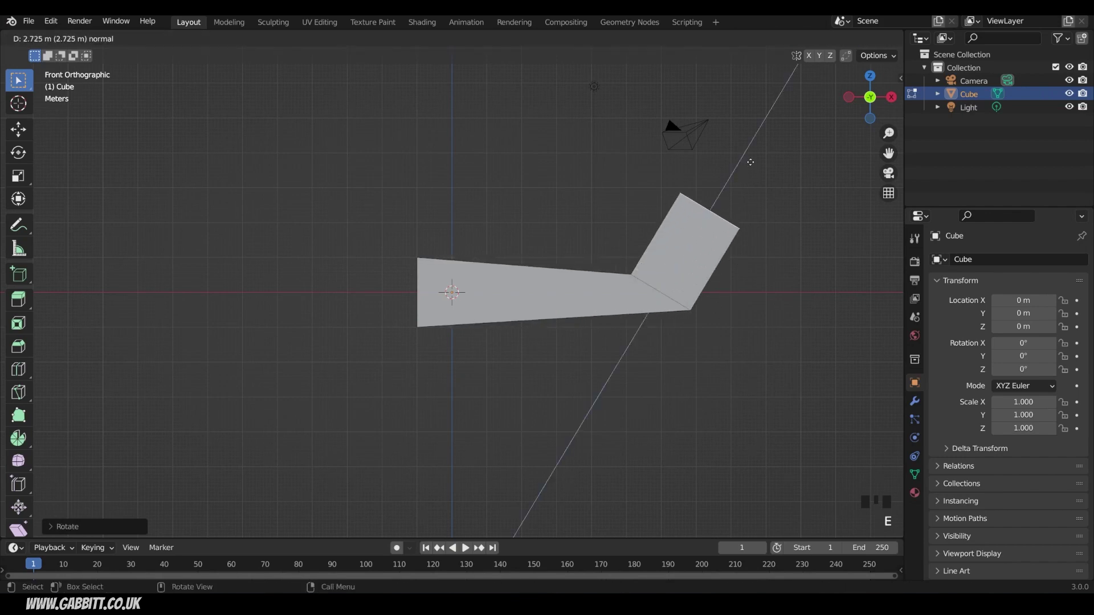
key(z)
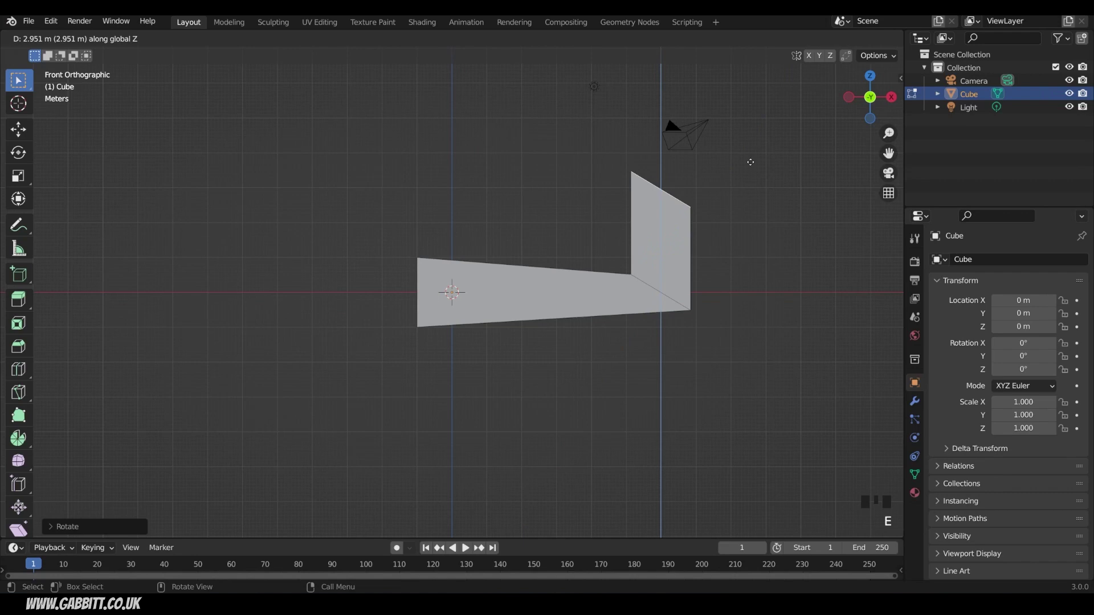
click(750, 162)
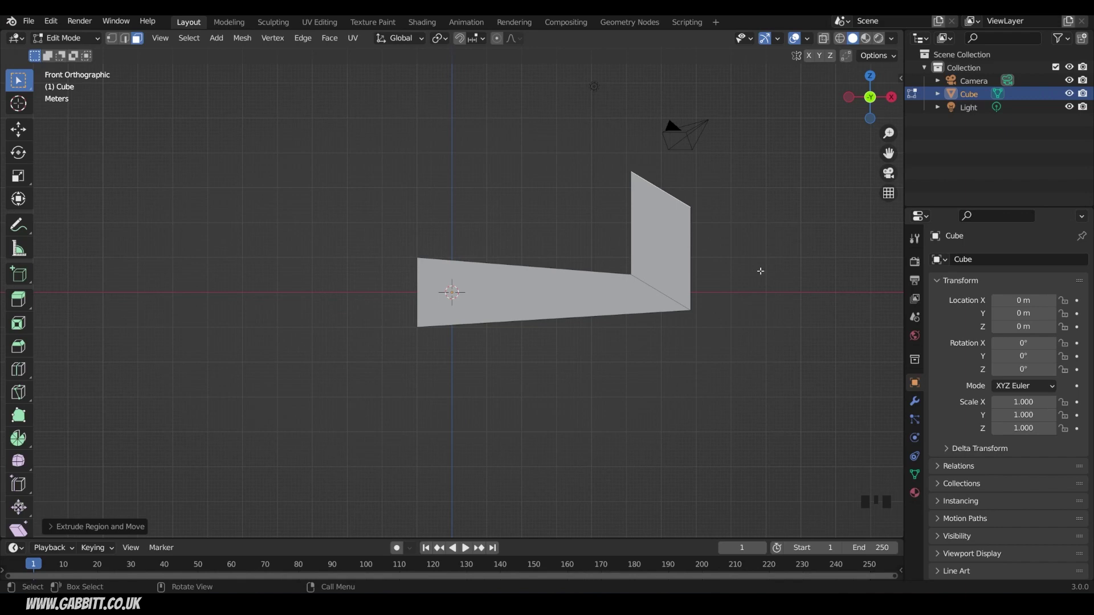
Undo back to the straight bar, switch to the Shear tool and orbit into perspective.
key(ctrl+z)
key(ctrl+z)
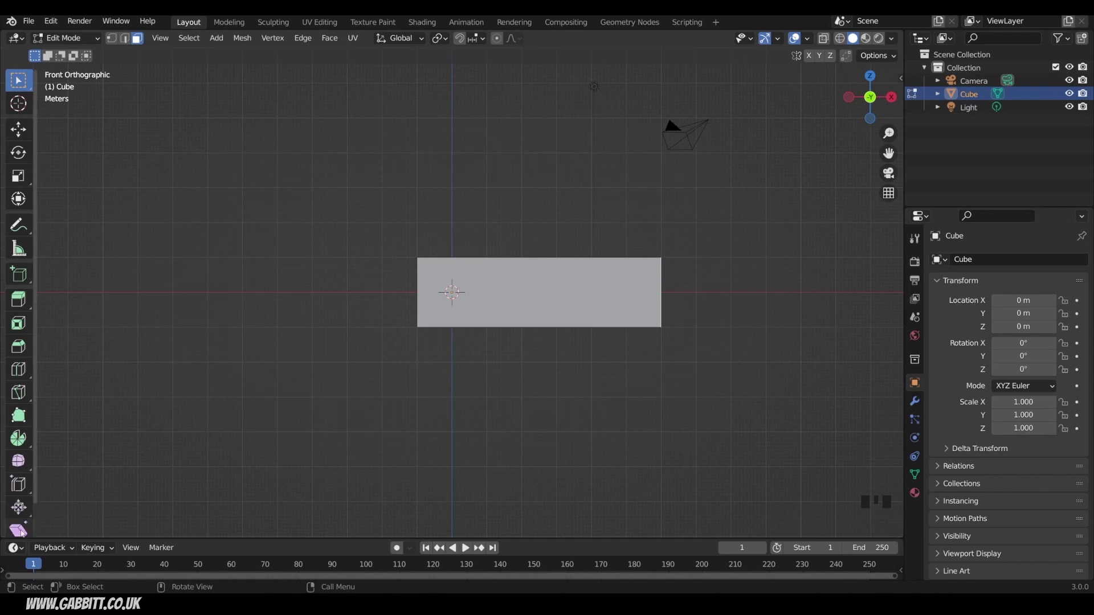
drag(36, 501, 36, 536)
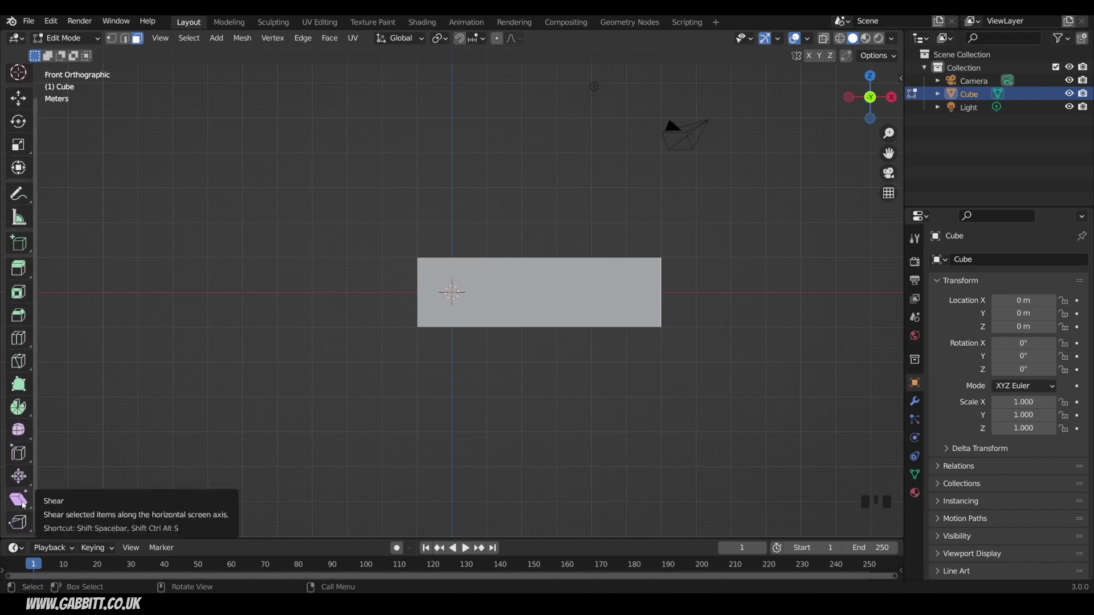
click(24, 503)
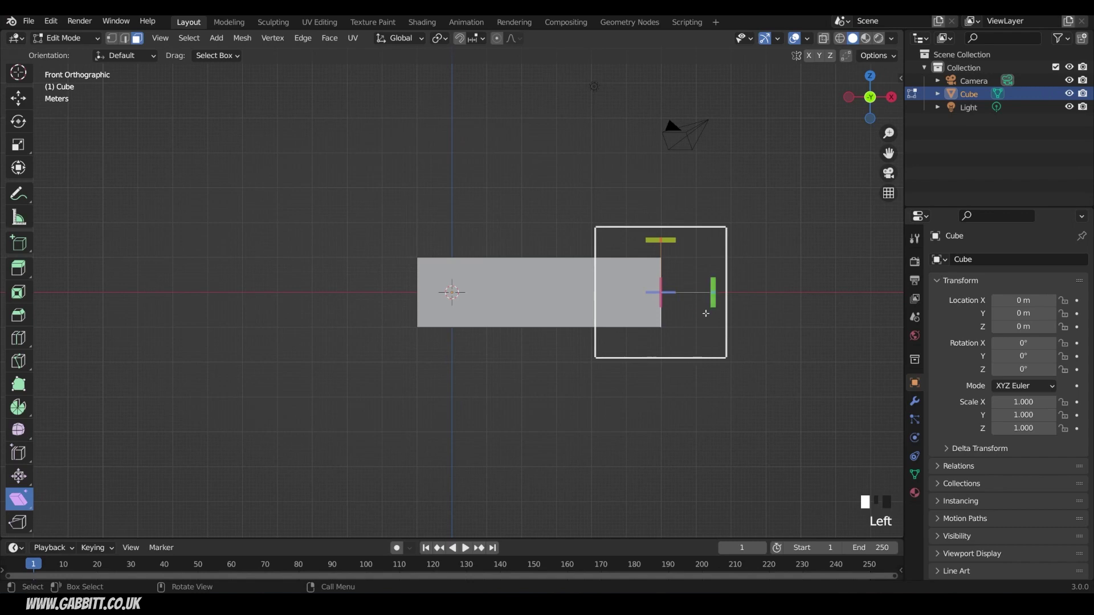
middle_drag(785, 359, 691, 419)
middle_drag(650, 358, 602, 321)
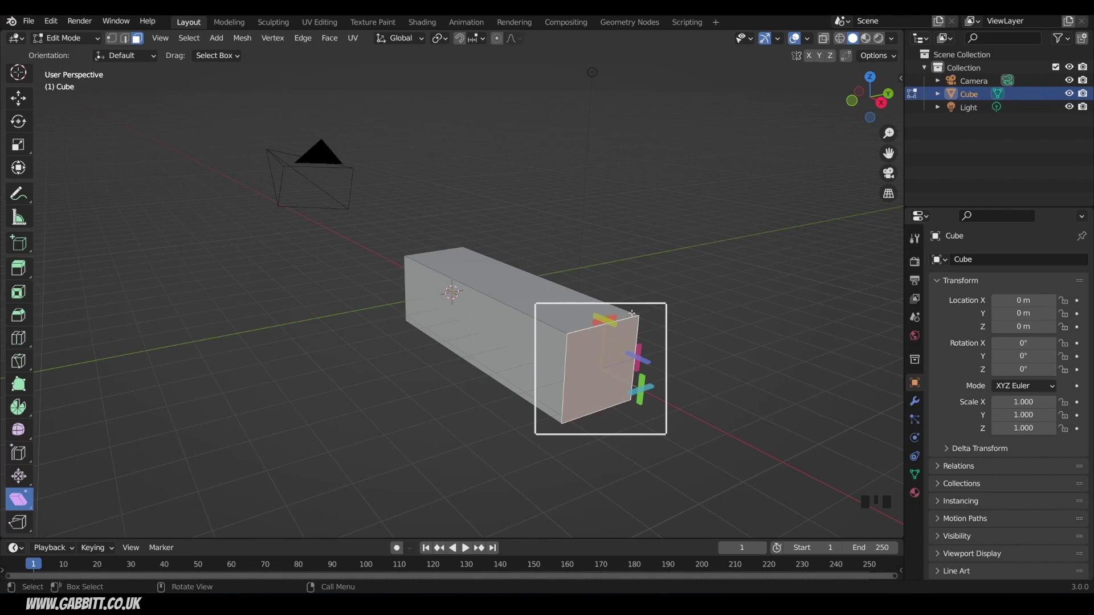
Shear the bar's end face and set the shear Offset to -1 for a mitre.
drag(632, 314, 371, 219)
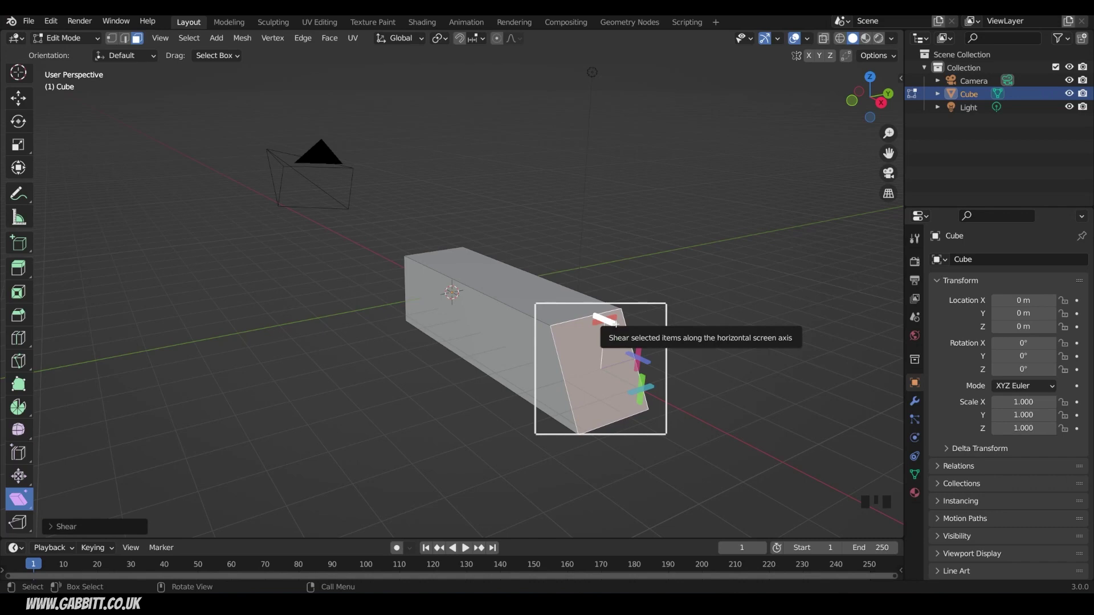
click(52, 525)
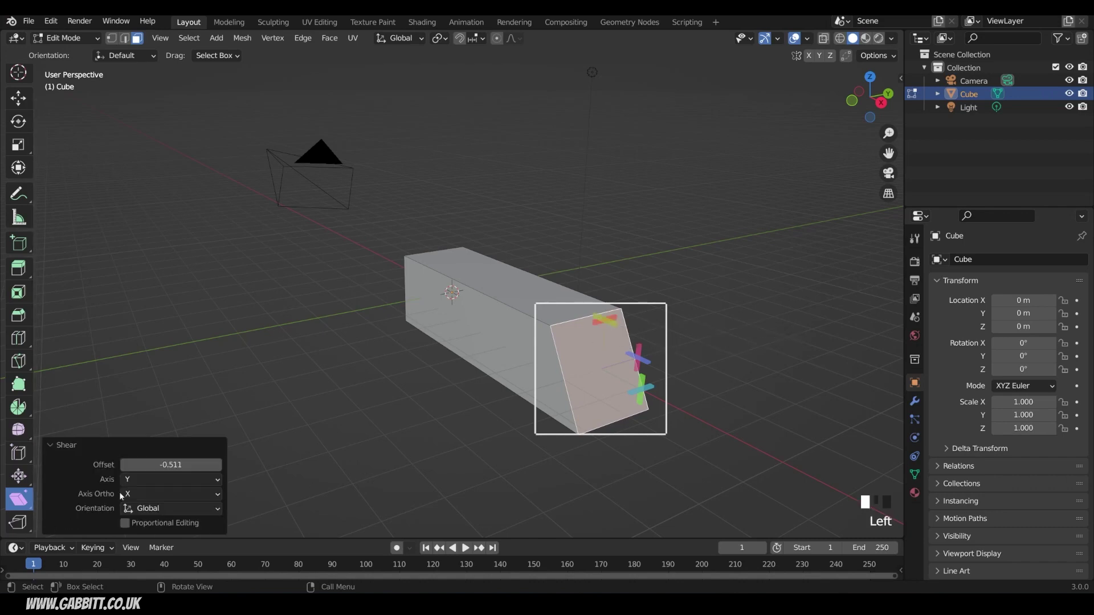
double_click(174, 465)
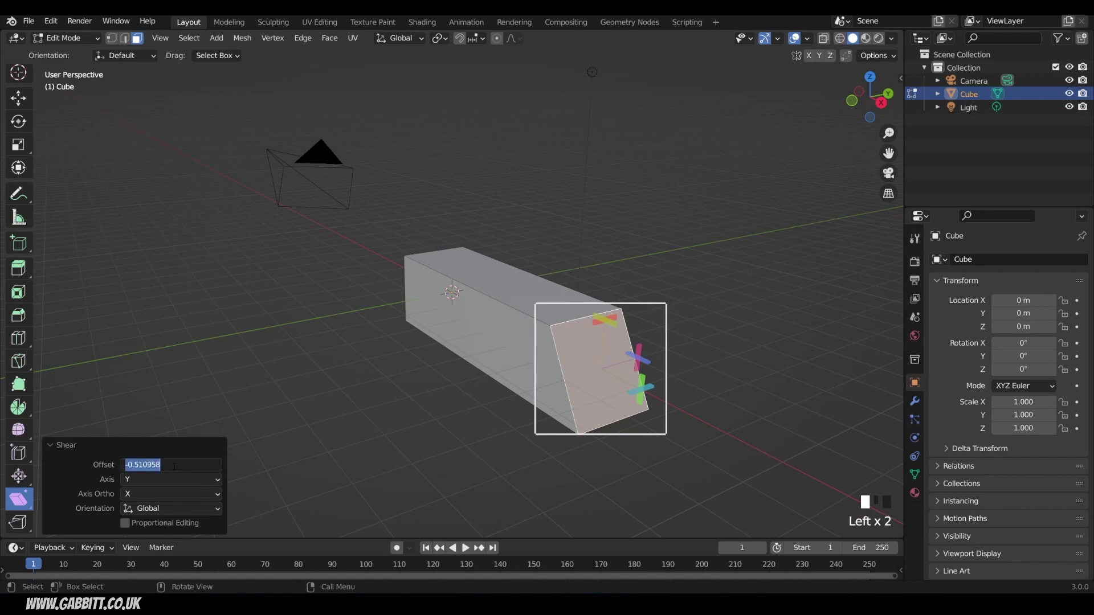
text(-1)
middle_click(601, 369)
middle_drag(600, 369, 682, 354)
From the front view, extrude the mitred end face straight up along Z into a column.
key(KP_1)
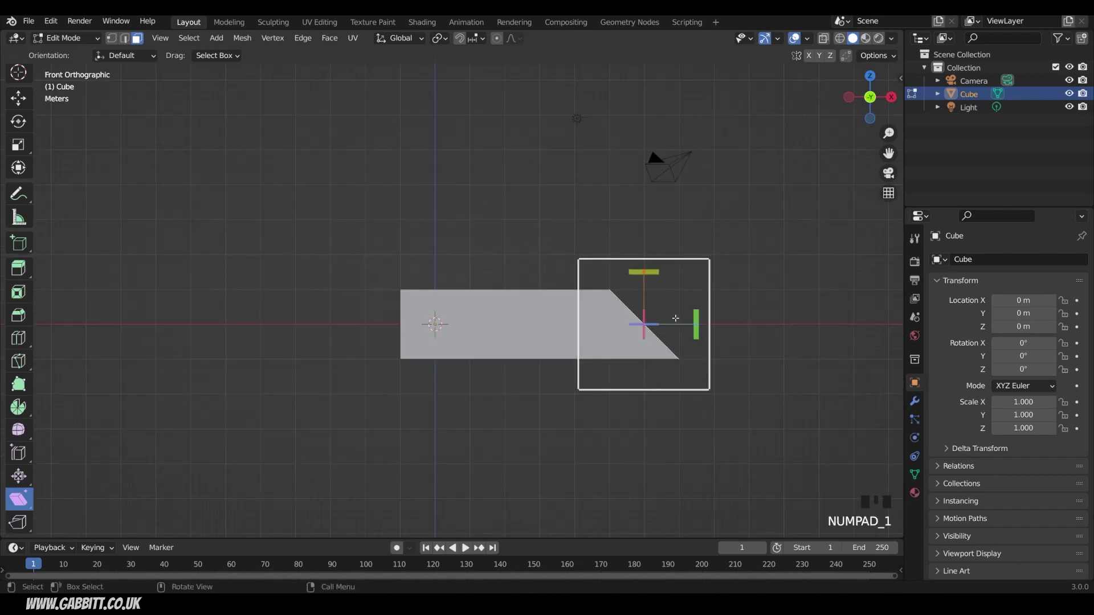
key(e)
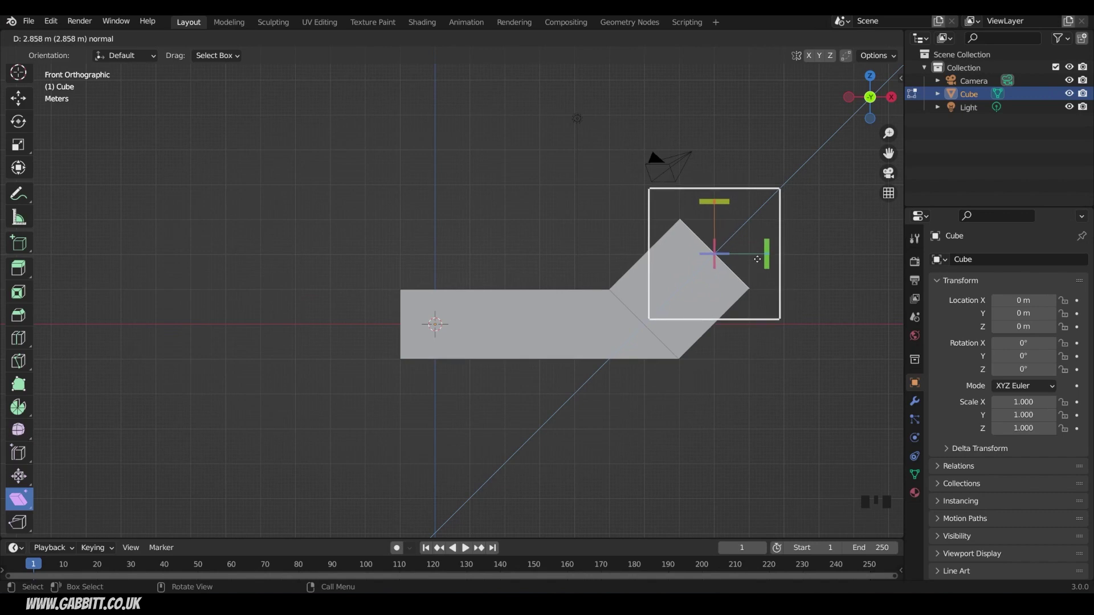
key(z)
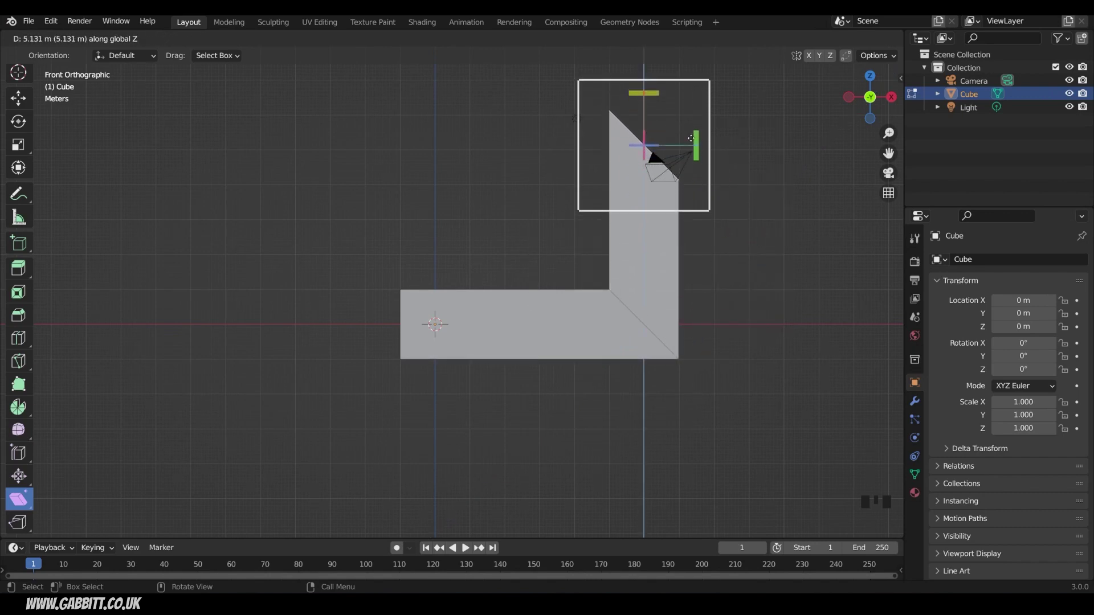
click(682, 113)
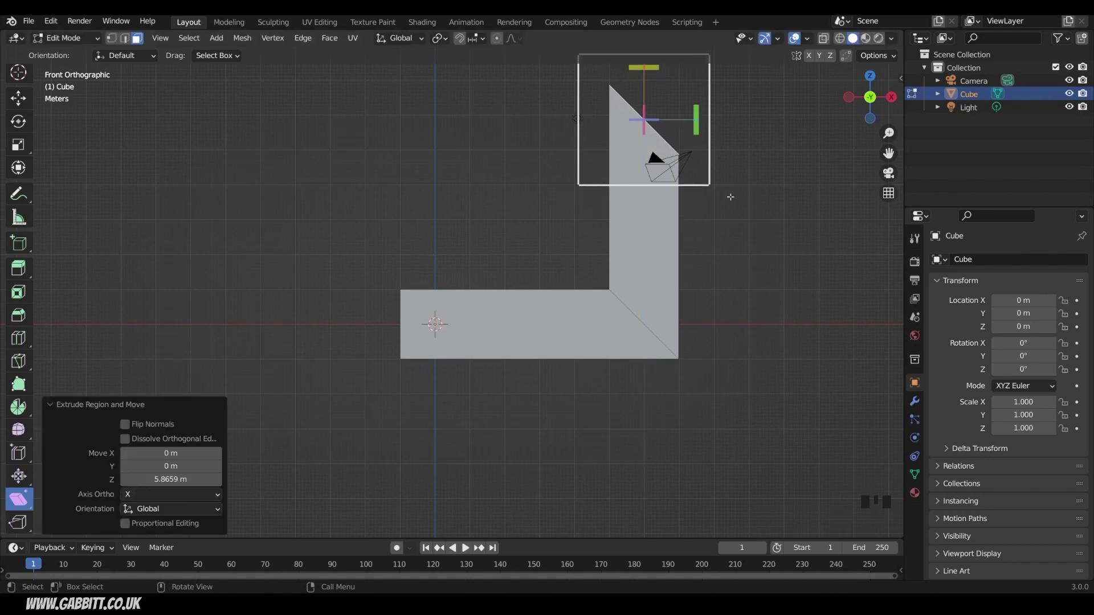
Flatten the column's top face with a Z scale of 0, then view the L-shape in 3D.
key(s)
key(z)
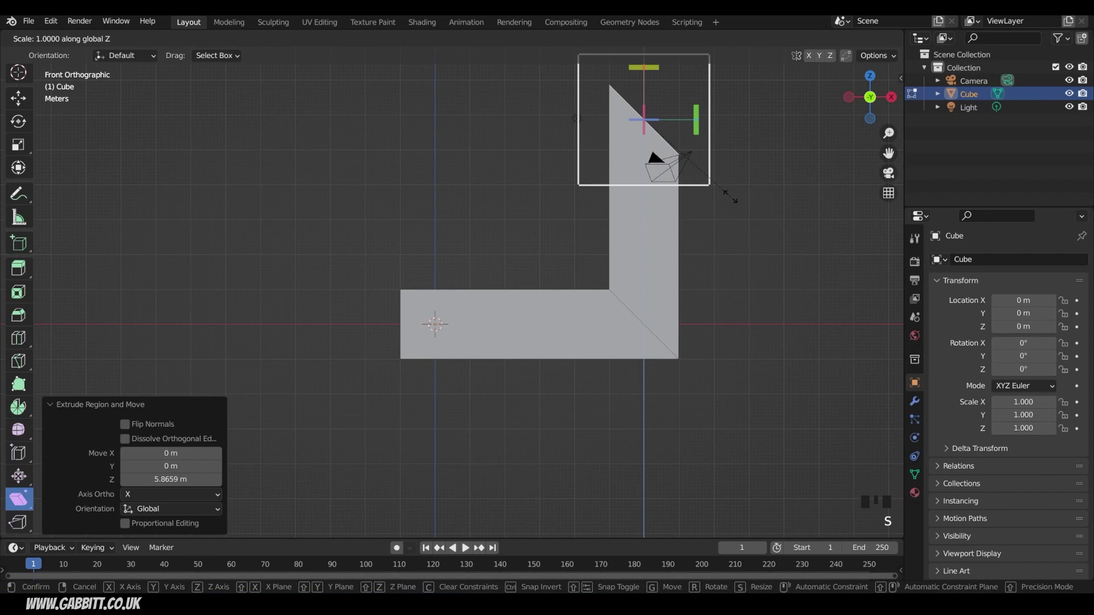
key(0)
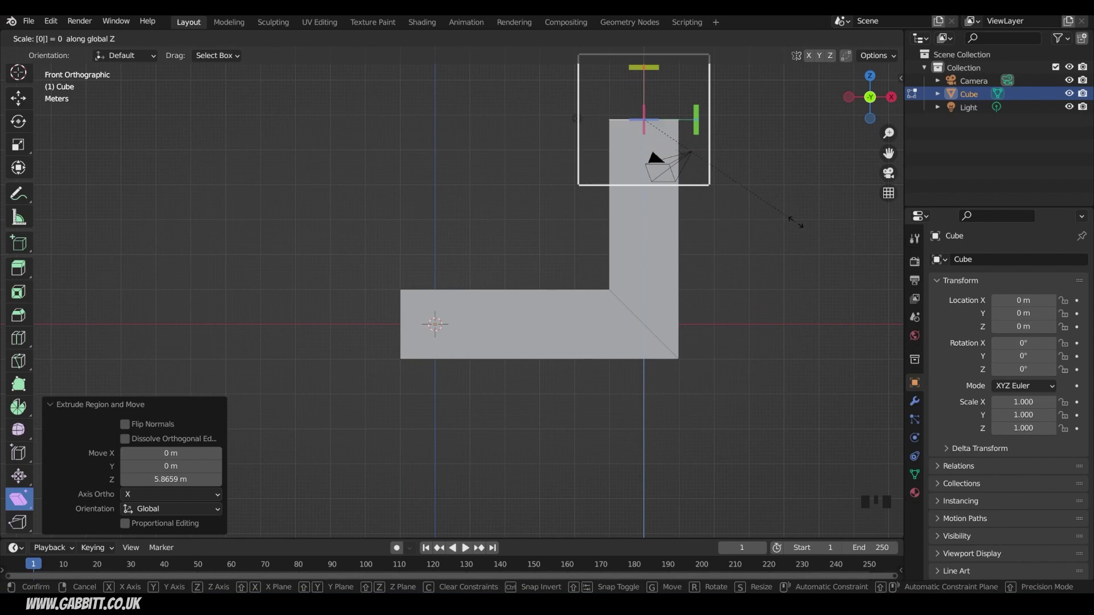
key(Return)
middle_drag(826, 212, 429, 238)
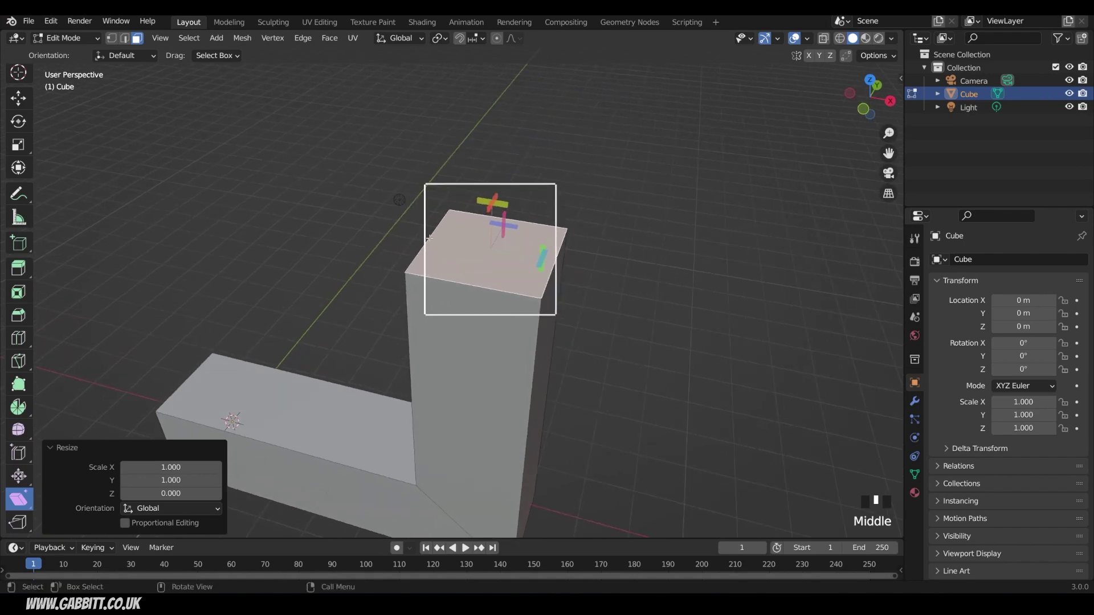
Shear the column's top face and correct the offset from -1 to 1.000 for the mitre.
middle_drag(480, 268, 445, 277)
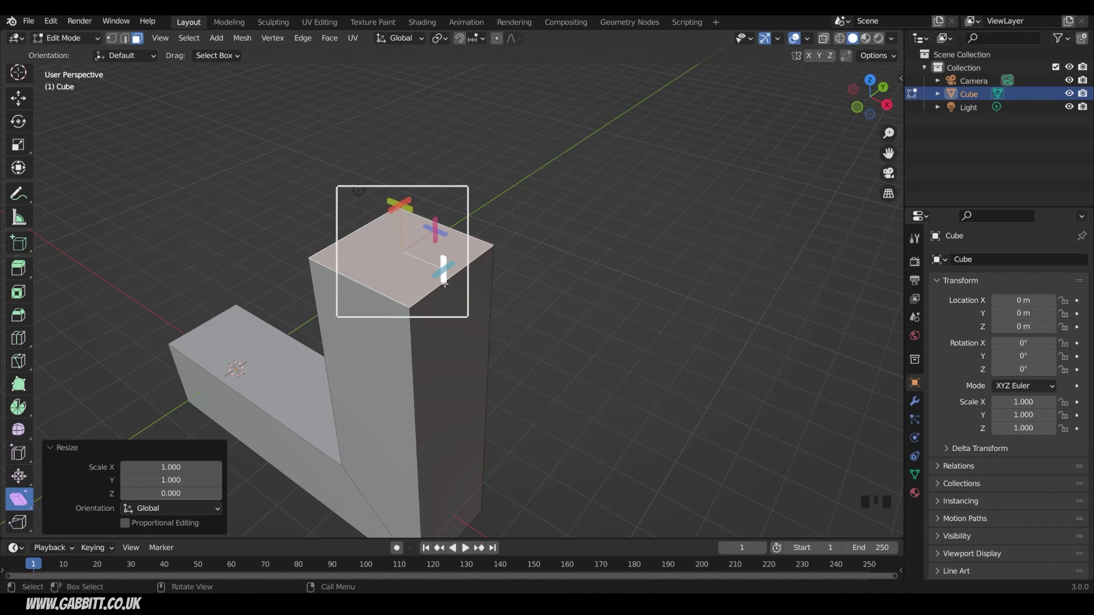
drag(443, 280, 441, 137)
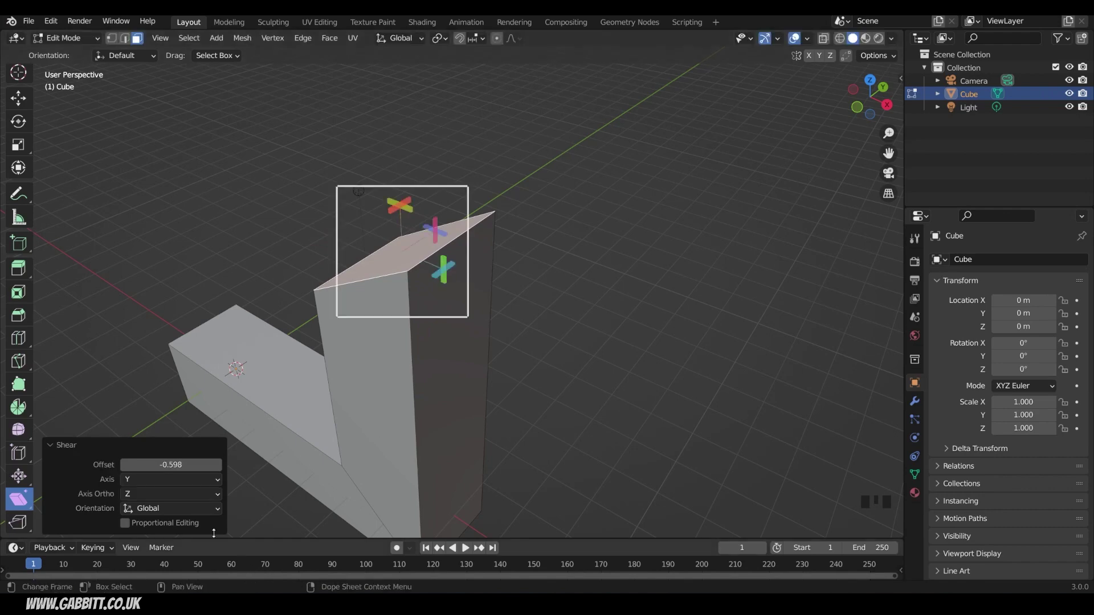
click(173, 466)
text(-)
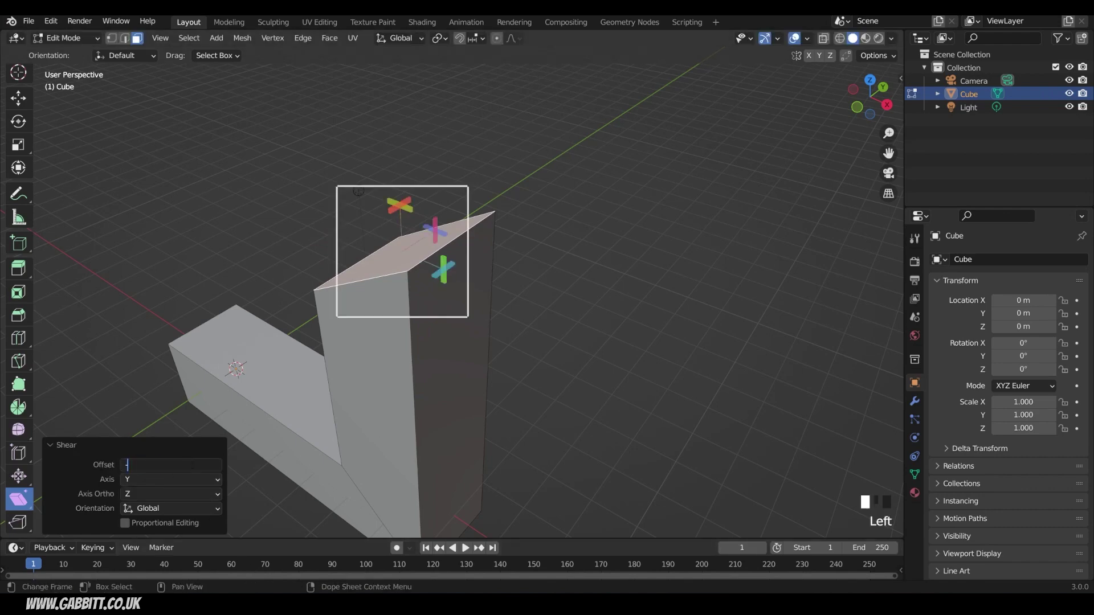
text(1)
key(Return)
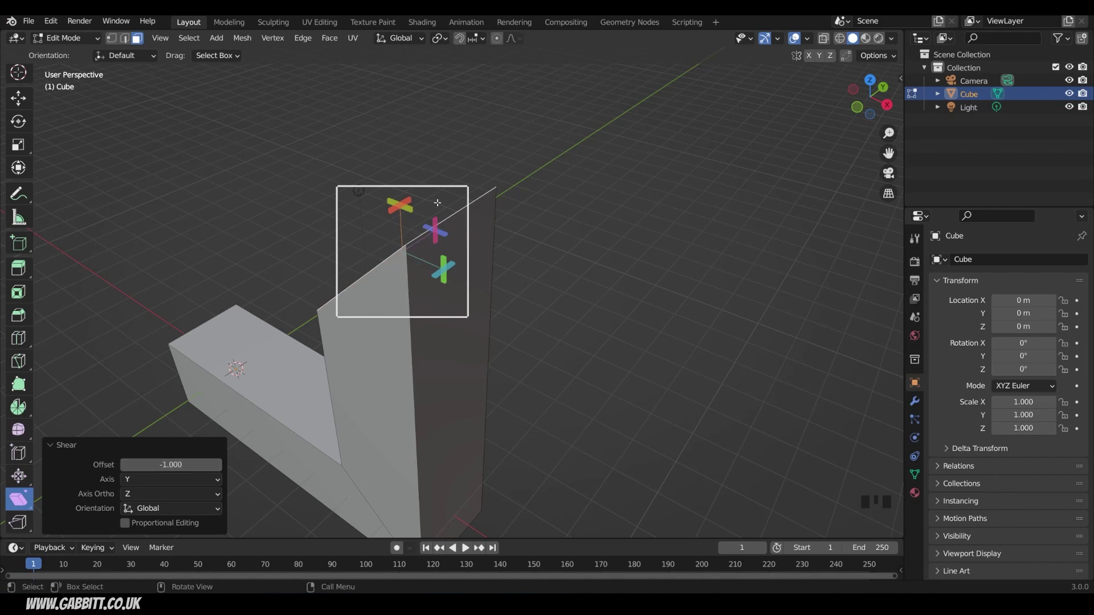
click(194, 463)
text(1)
key(Return)
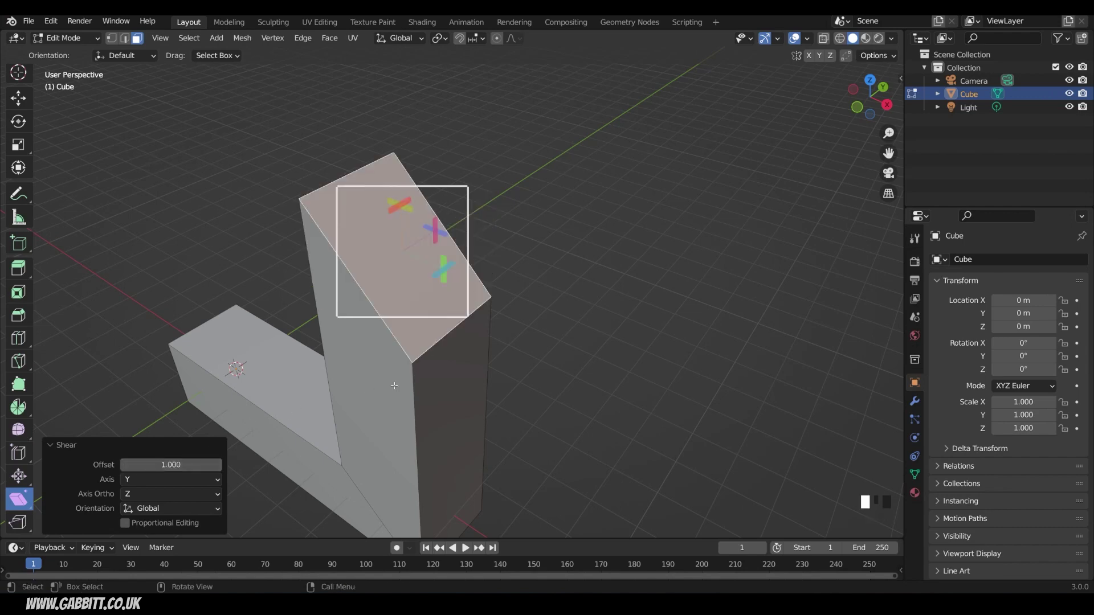
middle_drag(393, 385, 494, 349)
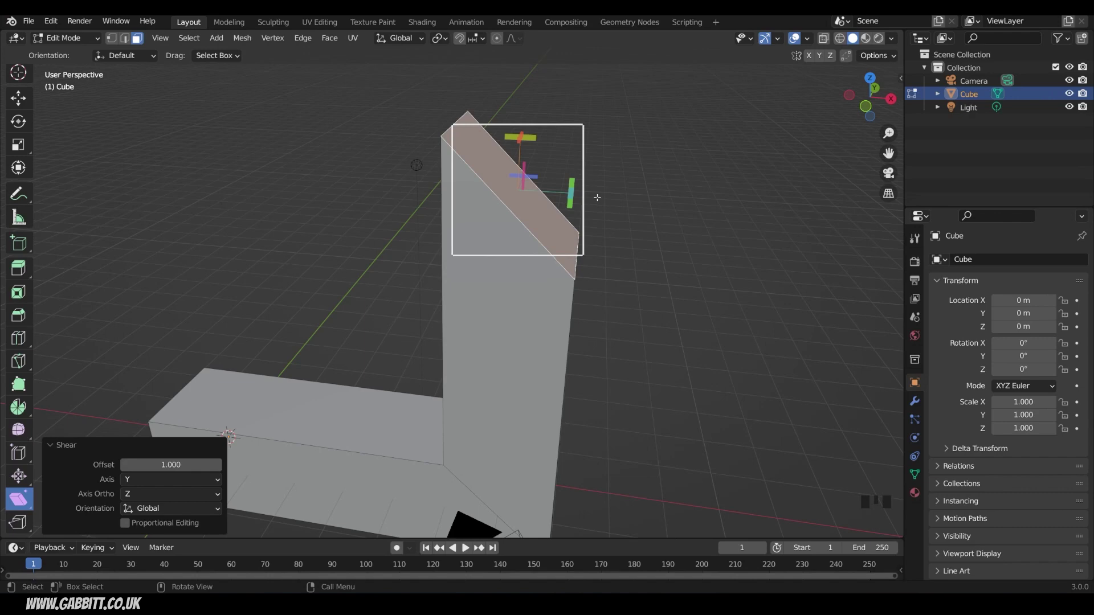
Extrude the top face about 2.88 m along X and flatten its end with X scale 0.
key(e)
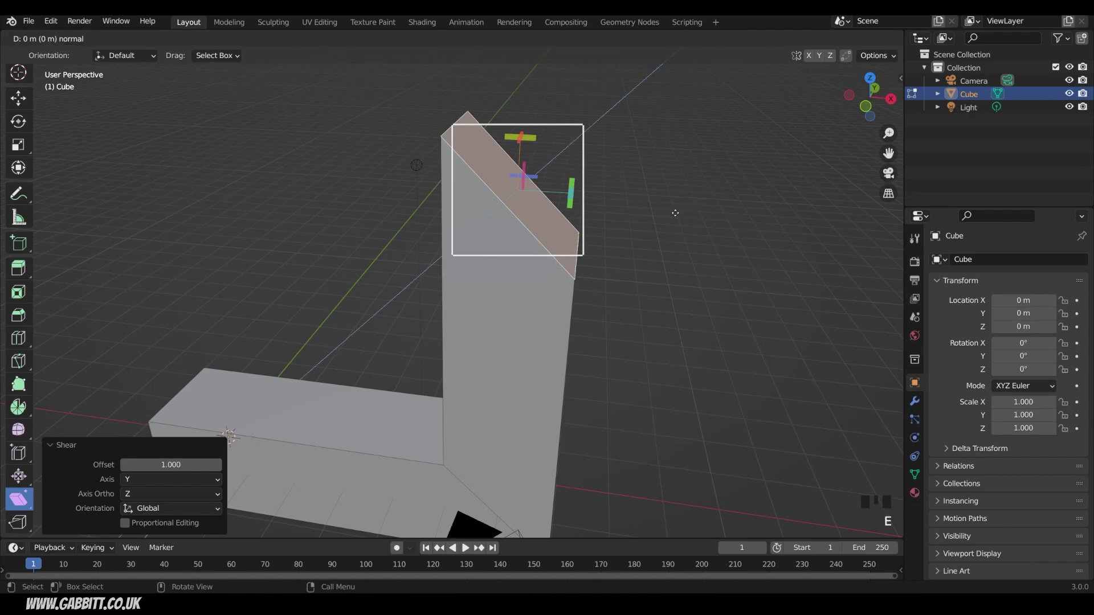
key(x)
click(869, 226)
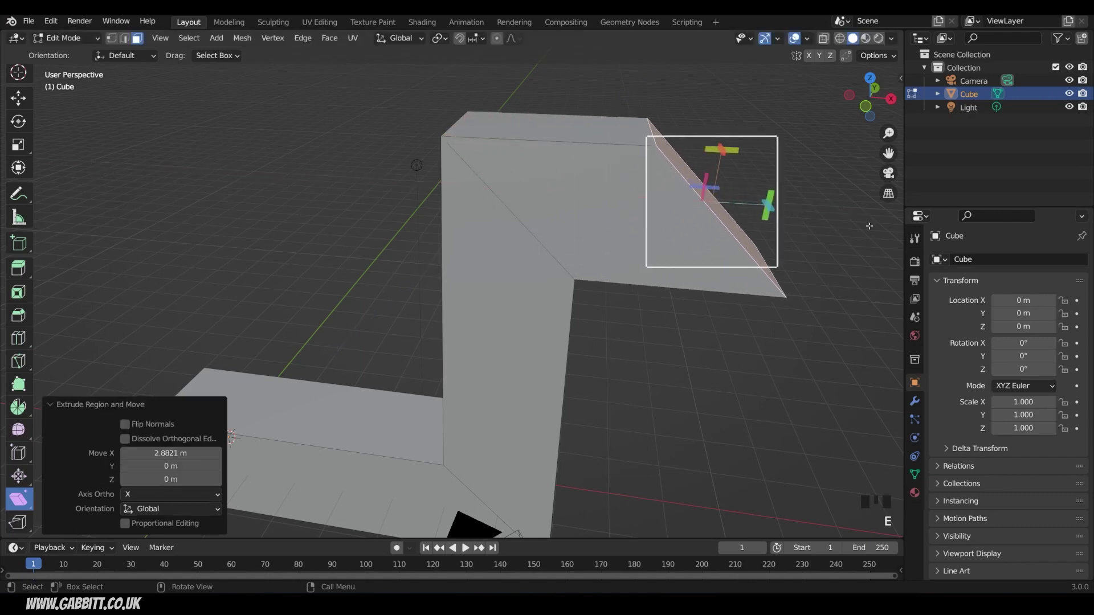
key(s)
key(x)
key(0)
key(Return)
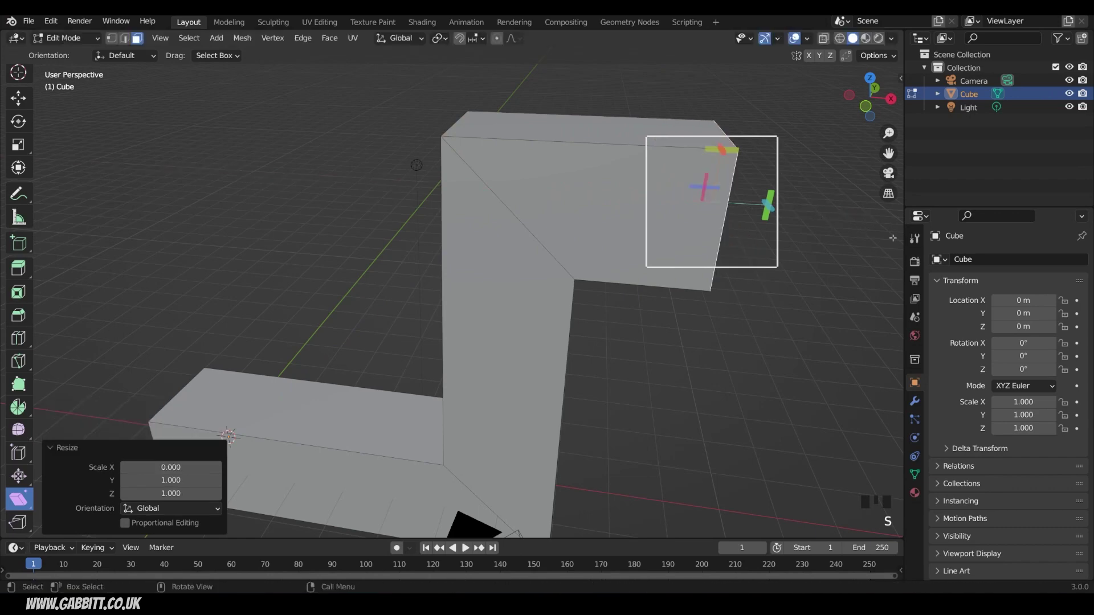
Centre the new arm in view and shear its end face into a slant.
shift+middle_drag(855, 251, 562, 269)
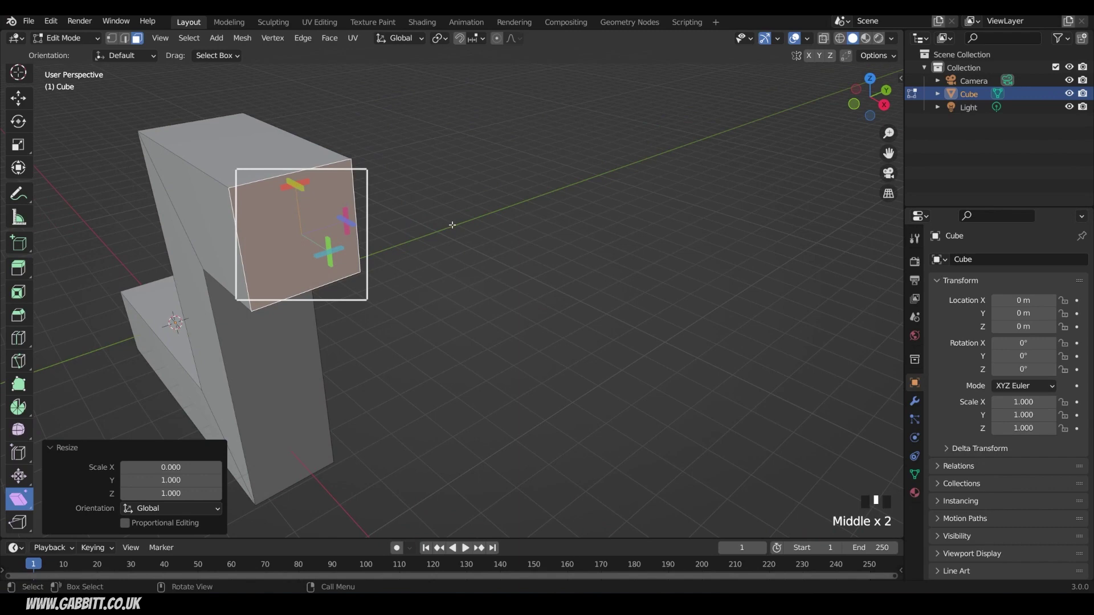
middle_drag(452, 225, 431, 257)
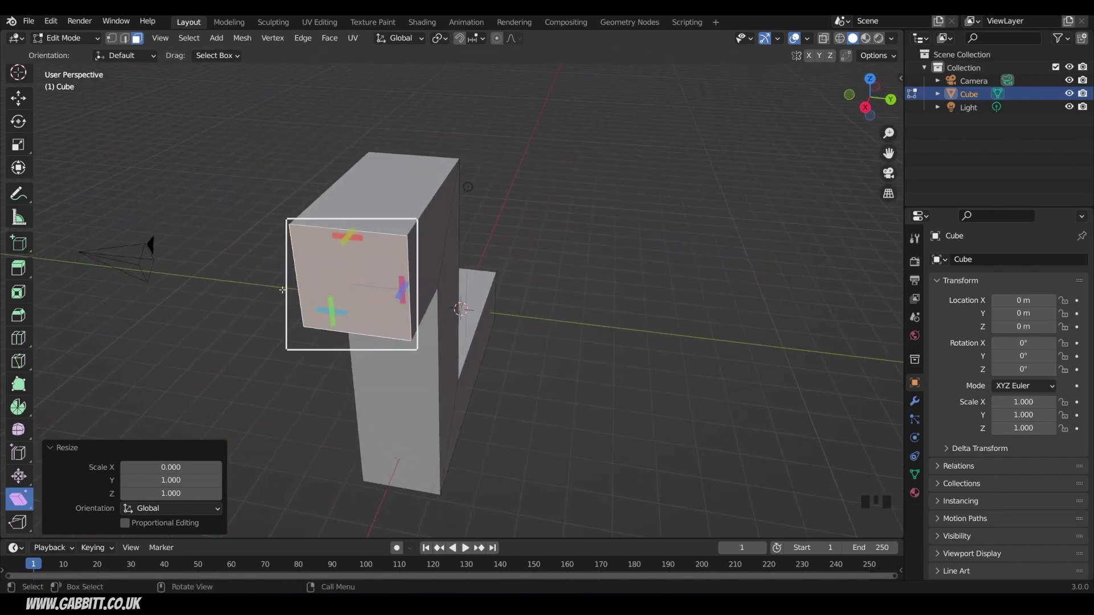
drag(400, 289, 540, 54)
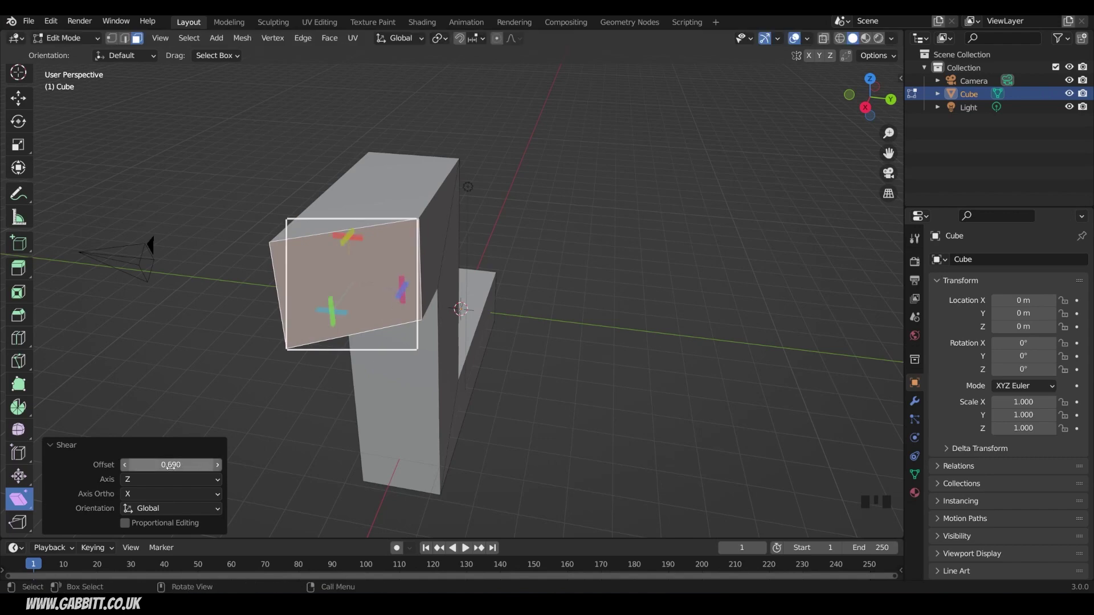
click(52, 444)
click(51, 528)
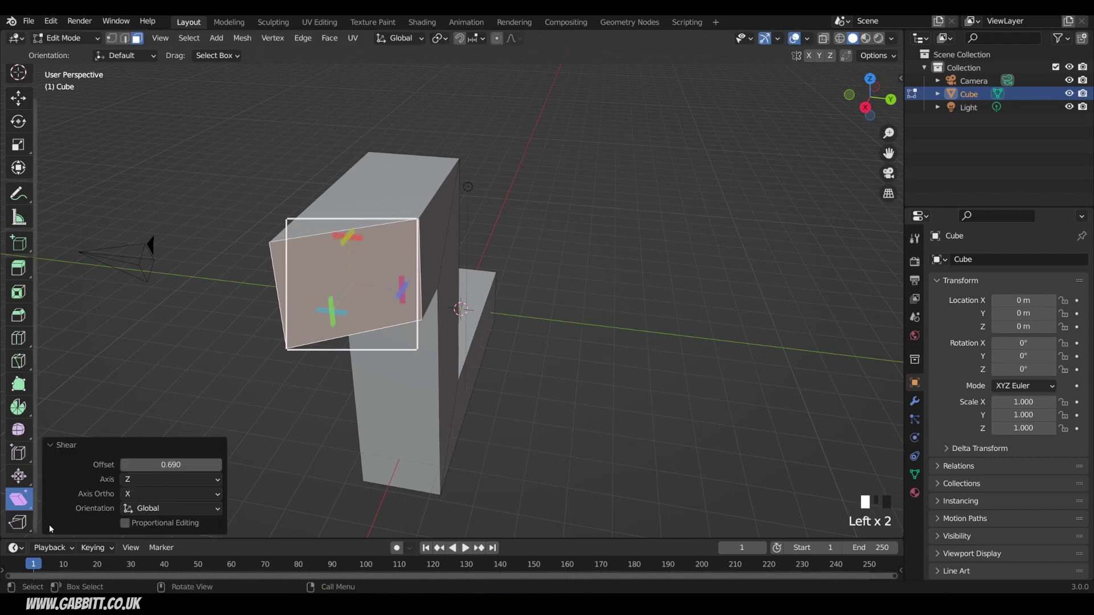
Set the arm end's shear offset to 1.000 and orbit to check the mitre.
click(159, 462)
text(1)
key(Return)
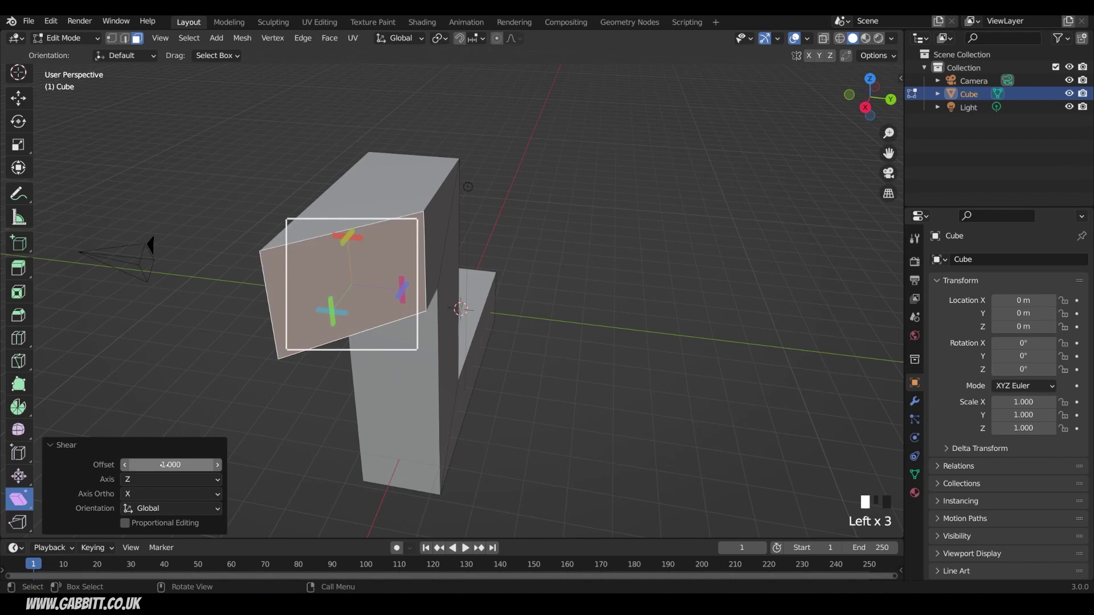
middle_drag(399, 387, 456, 376)
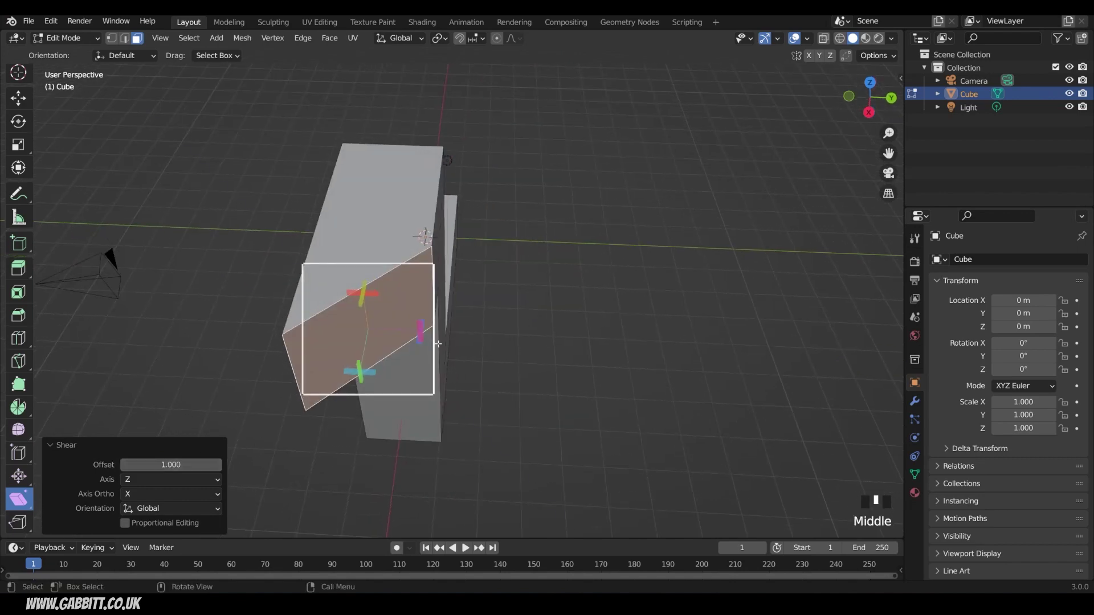
Extrude a 4.5133 m section along Y and flatten its end face with Y scale 0.
key(e)
click(732, 336)
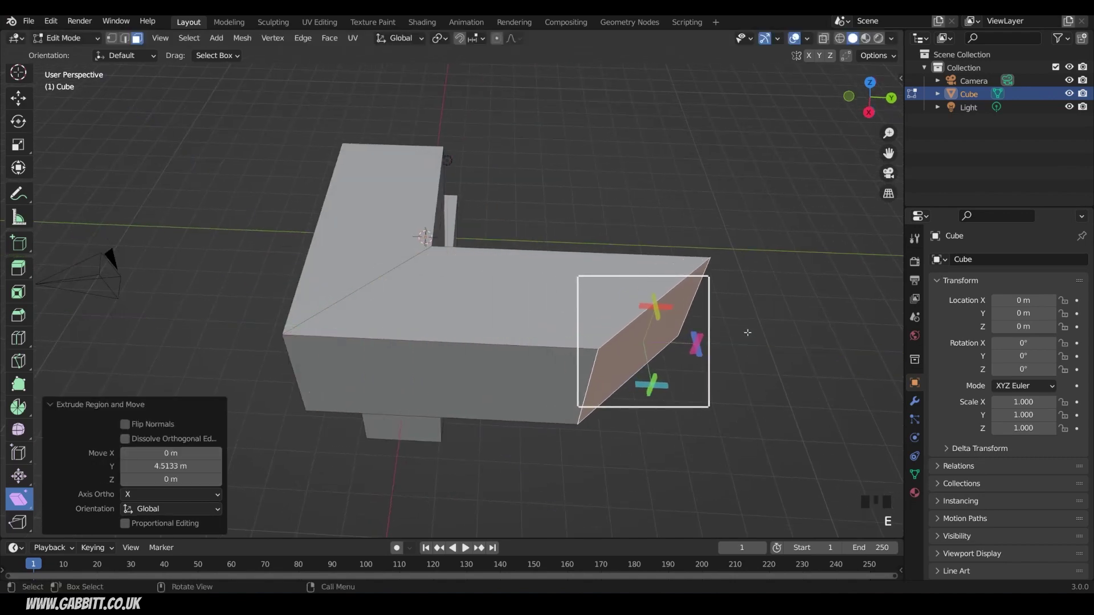
key(s)
key(y)
key(0)
key(Return)
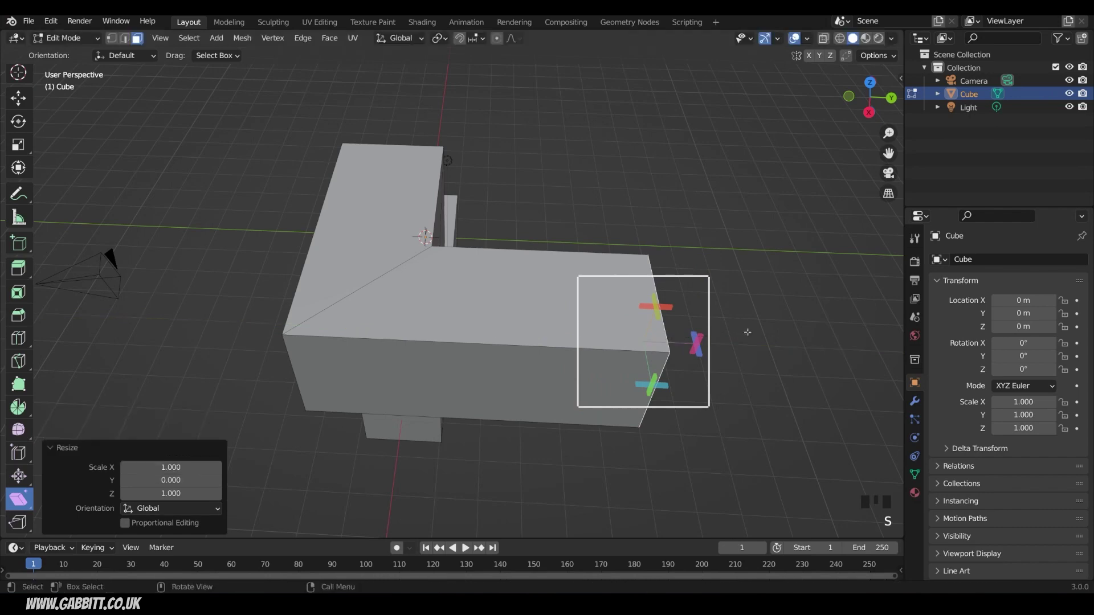
middle_drag(433, 399, 659, 379)
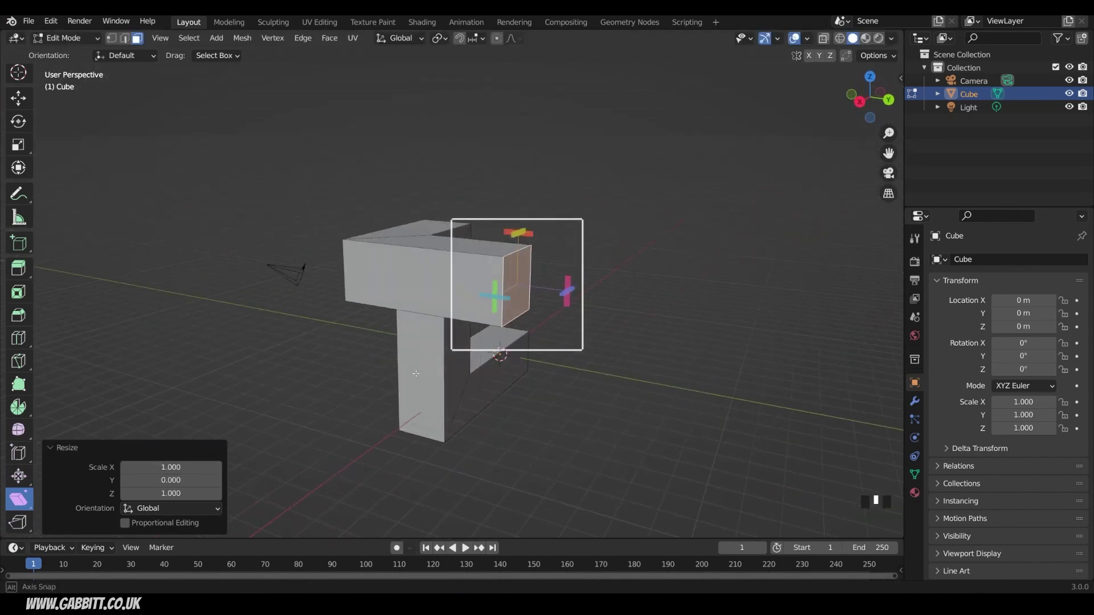
middle_drag(416, 373, 430, 371)
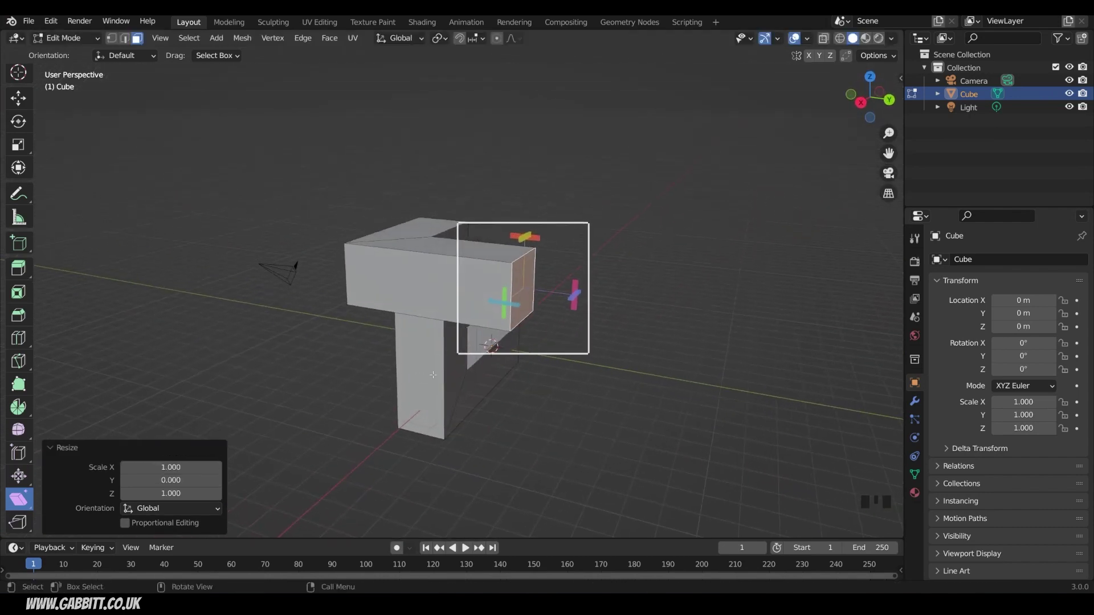
Switch from the Shear tool to the Cursor tool and browse Mesh > Transform for Shear.
click(23, 500)
click(22, 80)
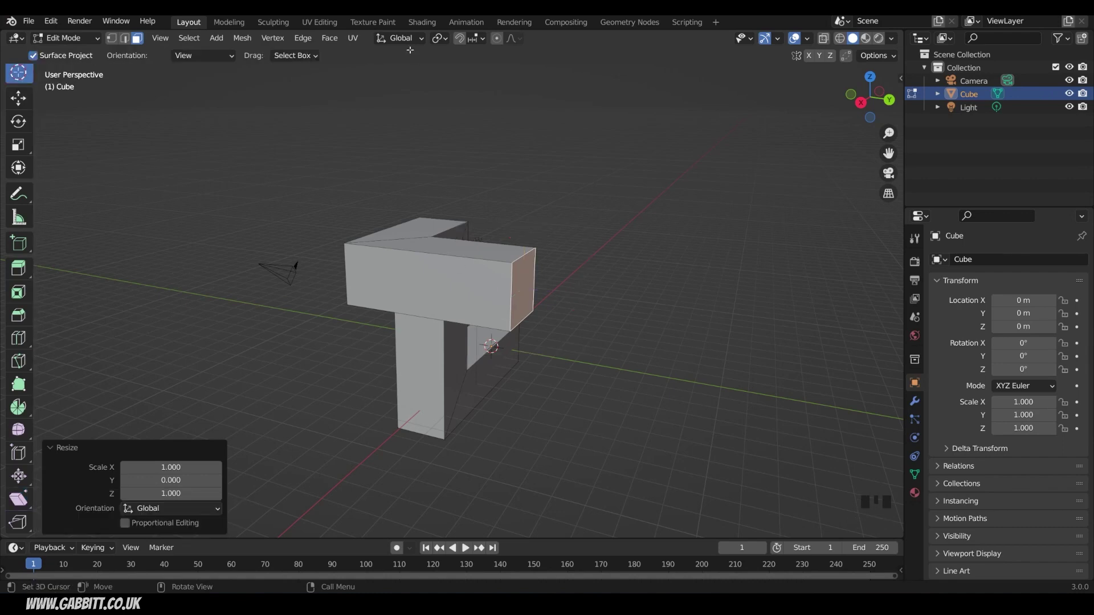
click(249, 38)
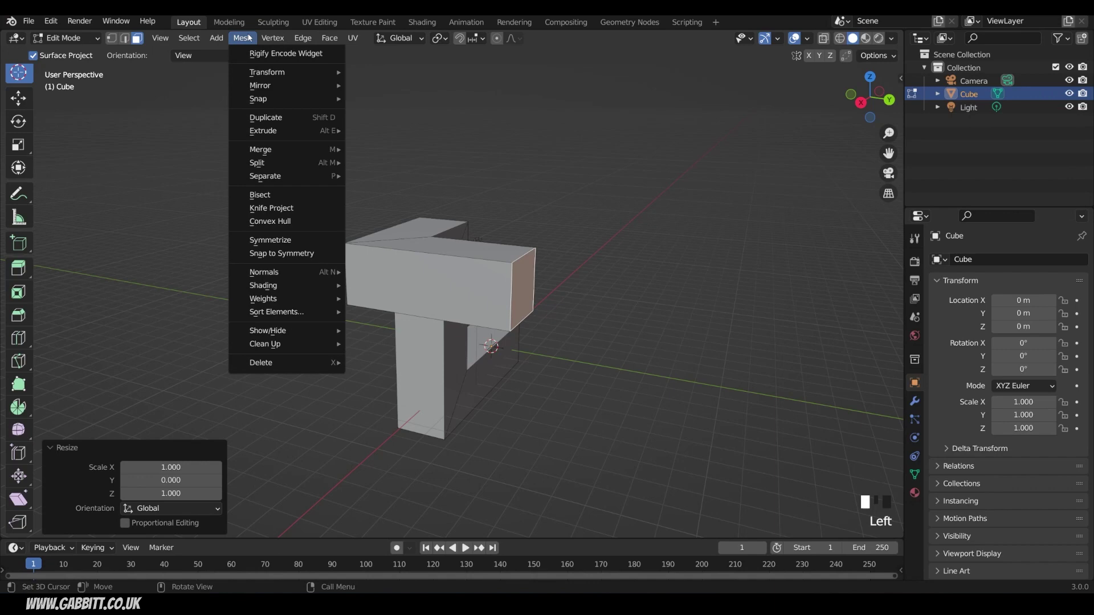
mouse_move(263, 71)
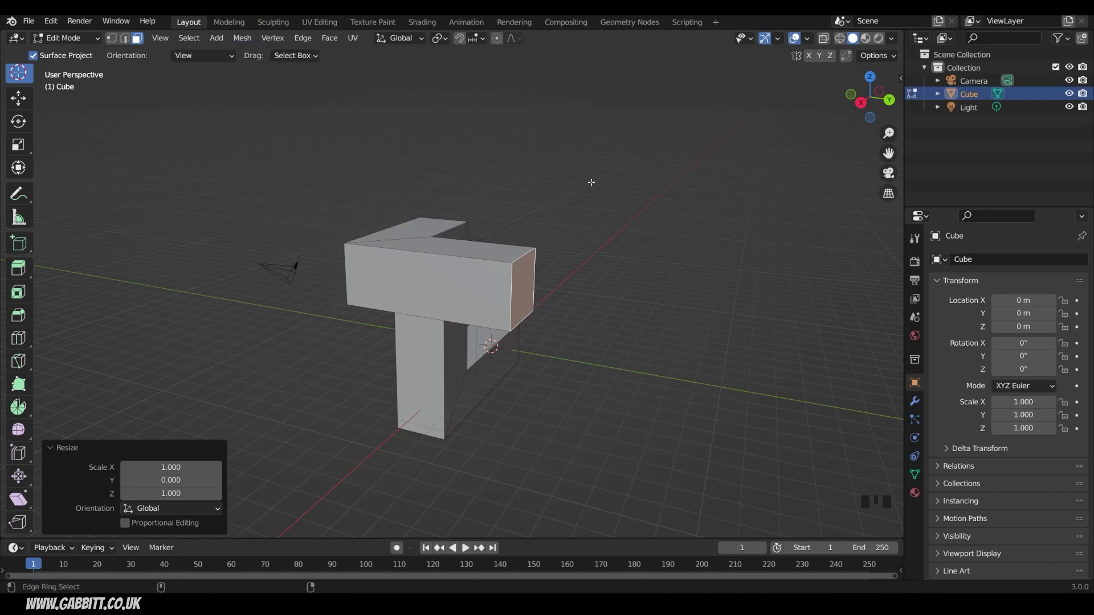
Shear the newest arm's end face using Global orientation with an offset of 4.897.
key(shift+ctrl+alt+s)
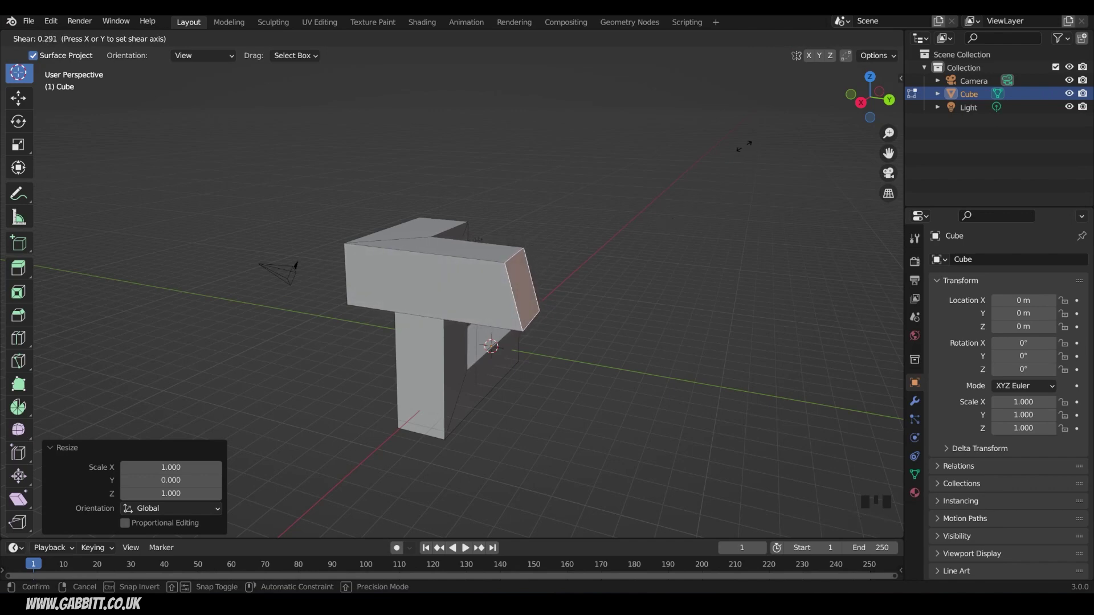
click(516, 319)
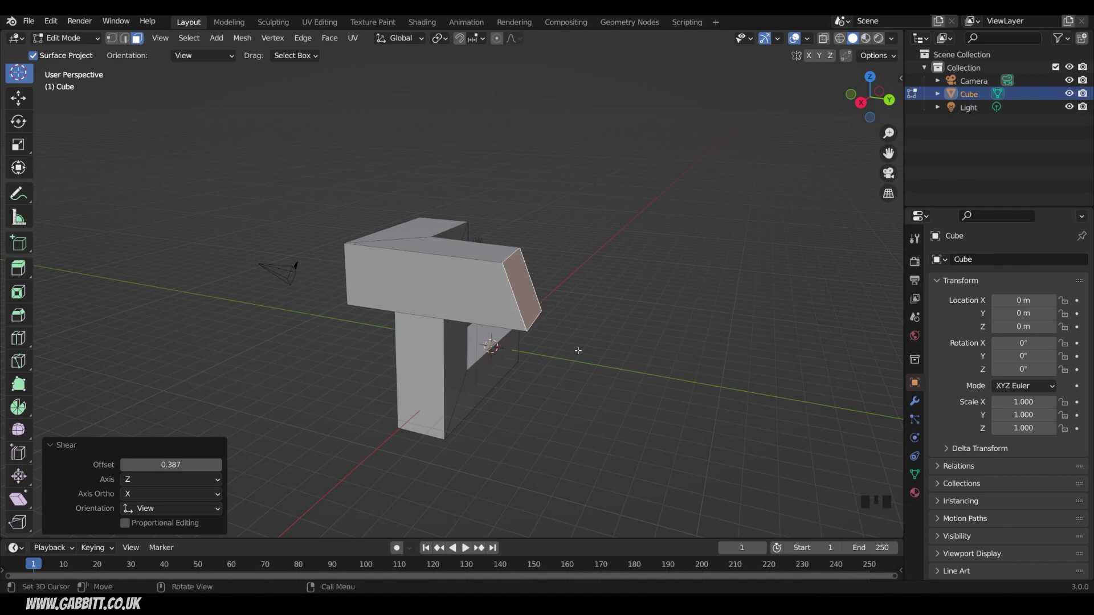
click(150, 509)
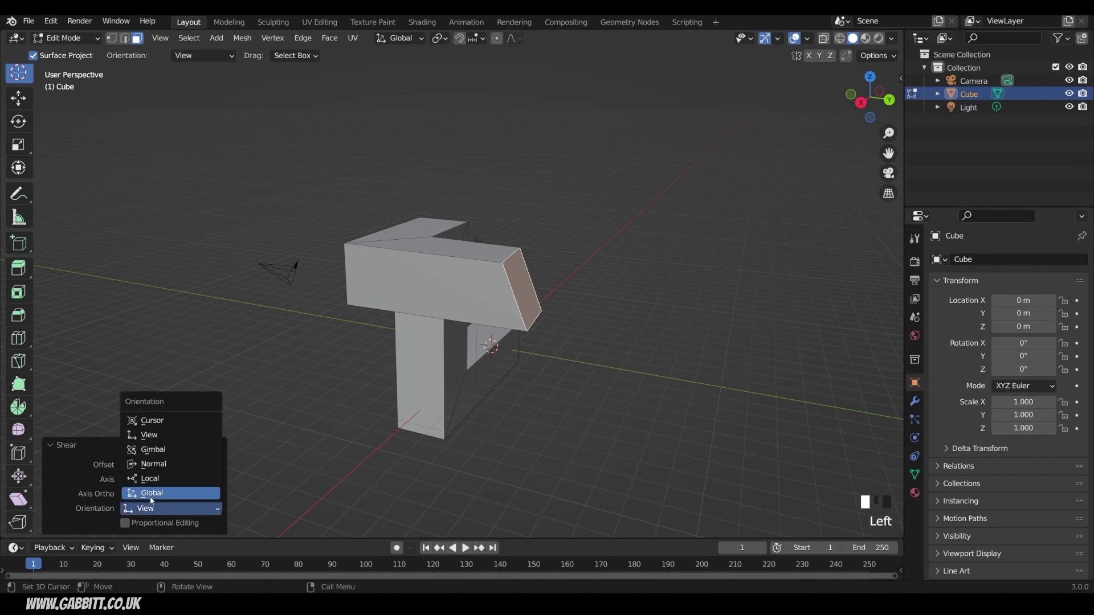
click(150, 497)
mouse_move(171, 465)
mouse_down()
mouse_move(188, 465)
mouse_move(171, 465)
mouse_up()
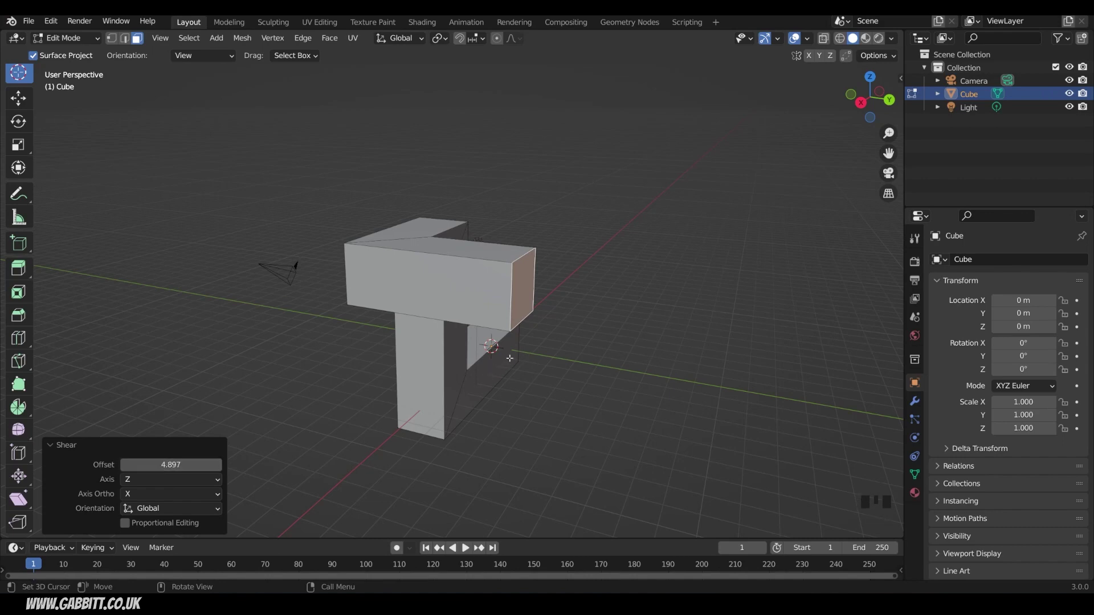
From the right view, set the shear ortho axis to Y and reduce the offset to -0.913.
key(KP_3)
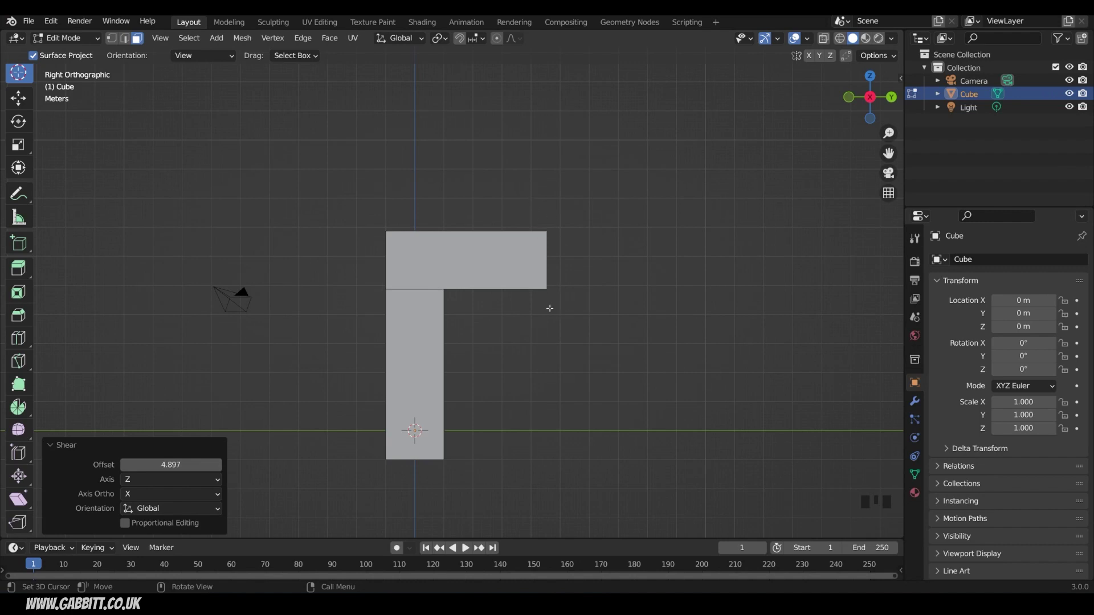
click(132, 497)
click(184, 511)
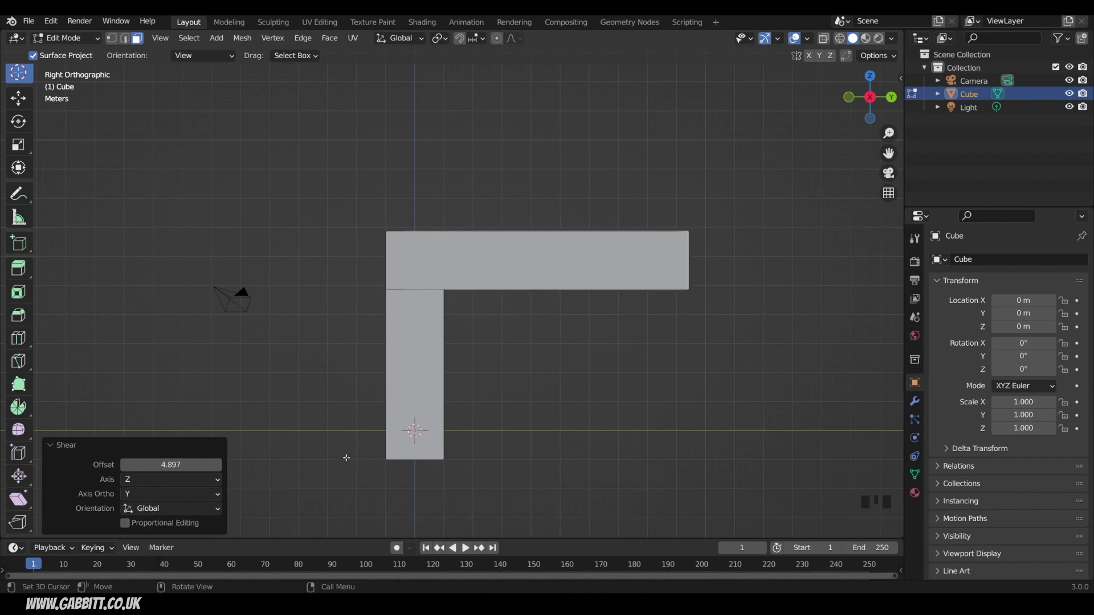
drag(171, 464, 129, 465)
middle_drag(539, 275, 546, 293)
Set the shear axis to Y and ortho axis to Z, then inspect the mitred end.
key(KP_3)
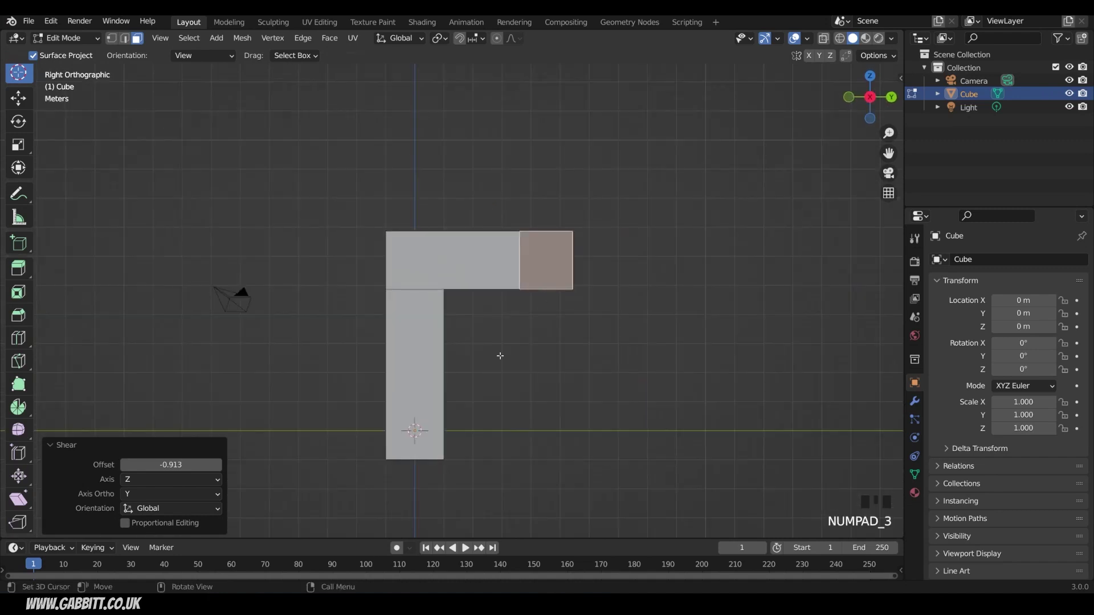
click(162, 483)
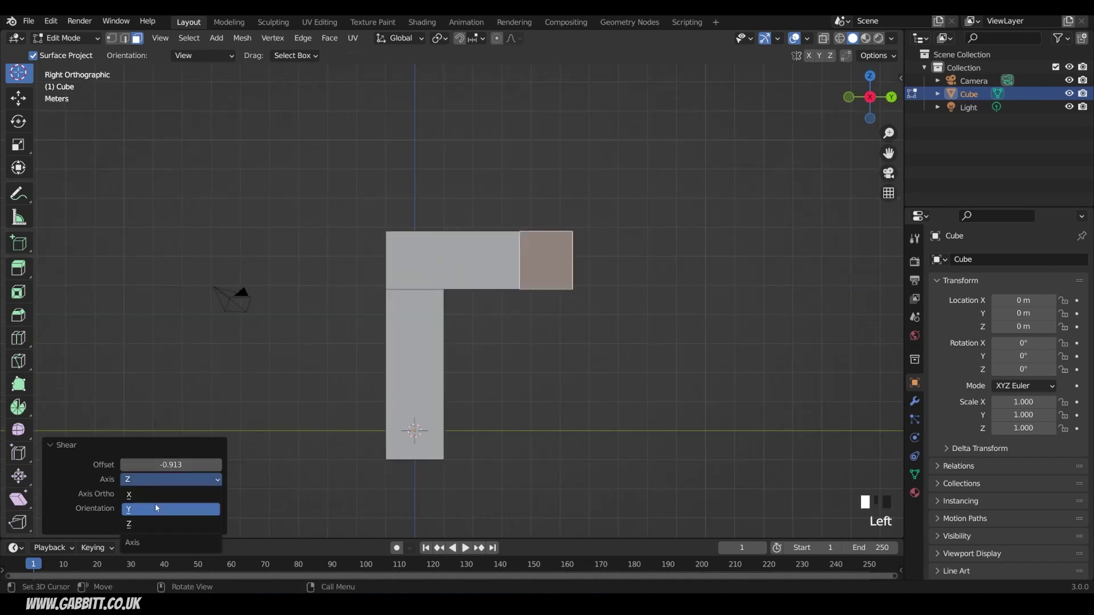
click(155, 504)
click(180, 494)
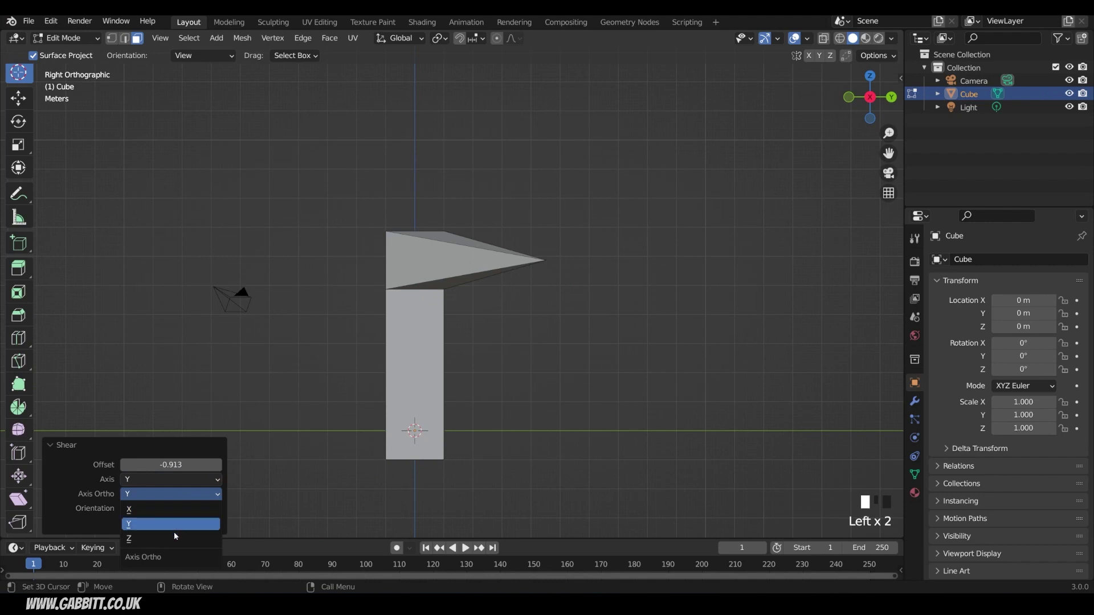
click(175, 532)
middle_drag(634, 344, 533, 351)
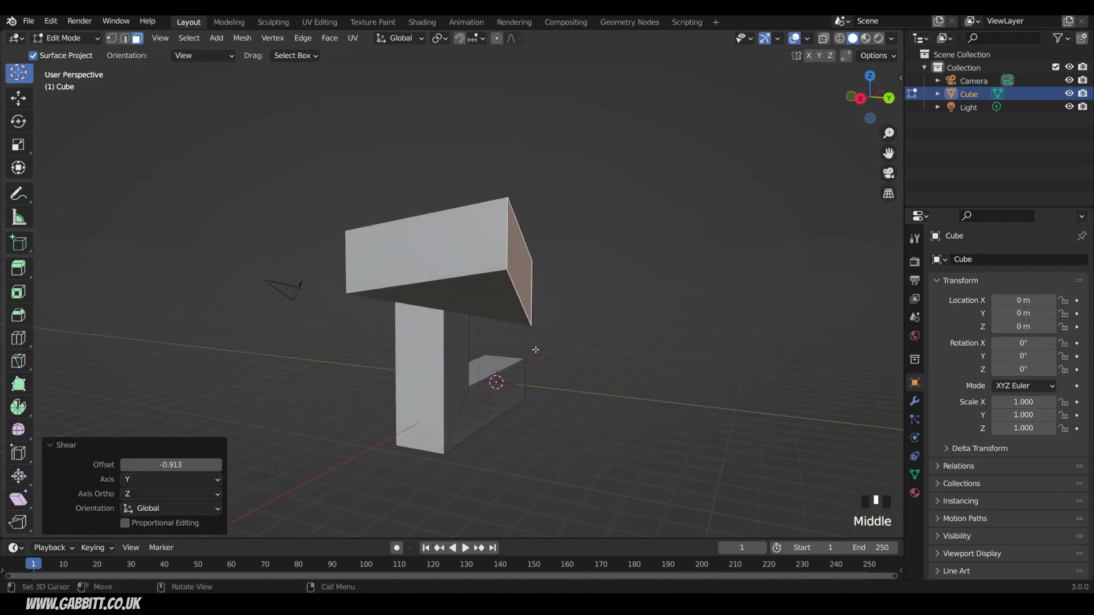
Undo the last shear and orbit around the finished square beam path to inspect its mitred corners.
key(ctrl+z)
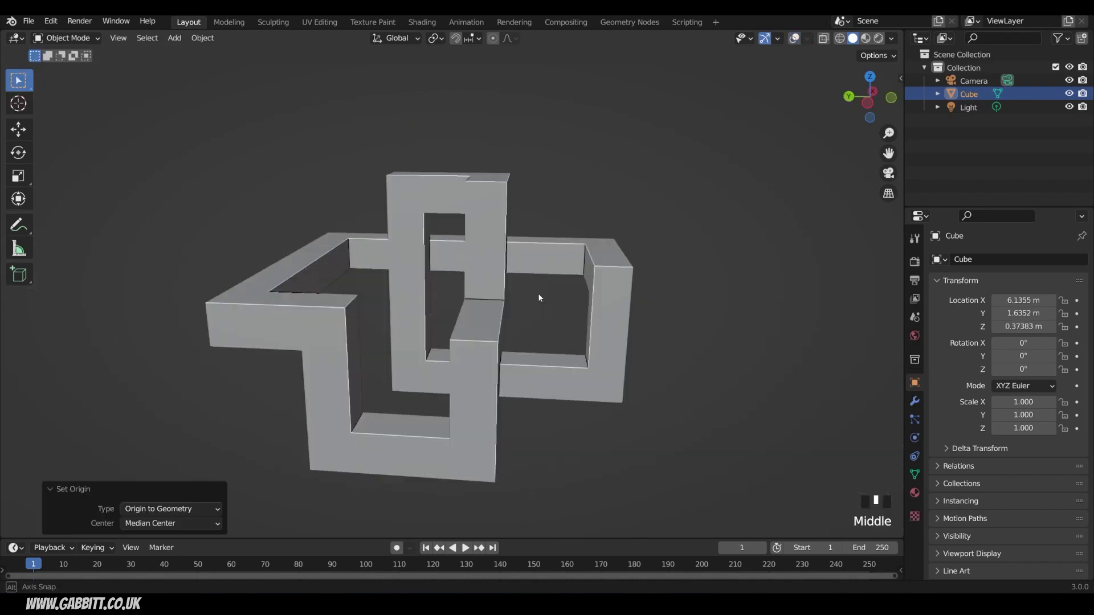
middle_drag(539, 297, 677, 516)
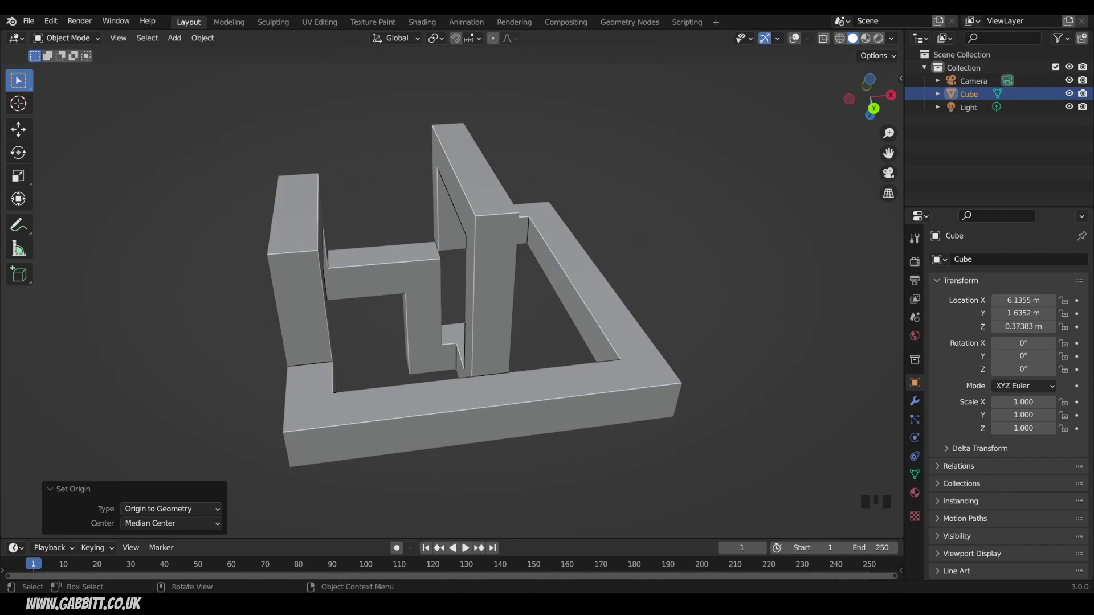